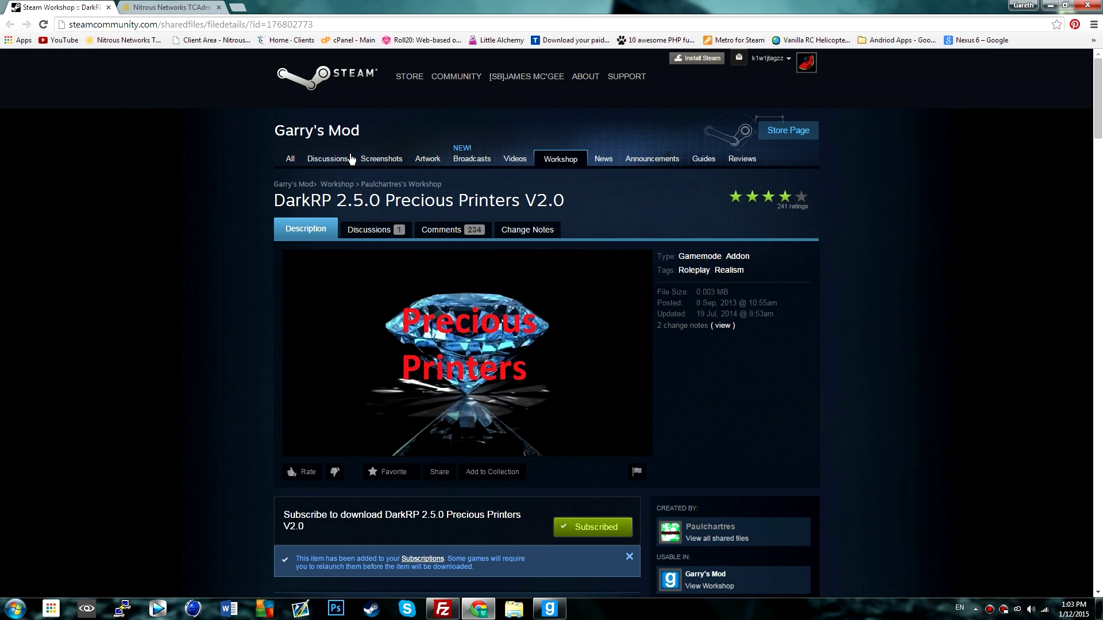
Look over the DarkRP 2.5.0 Precious Printers V2 workshop page and minimise the browser.
scroll(563, 497, down, 5)
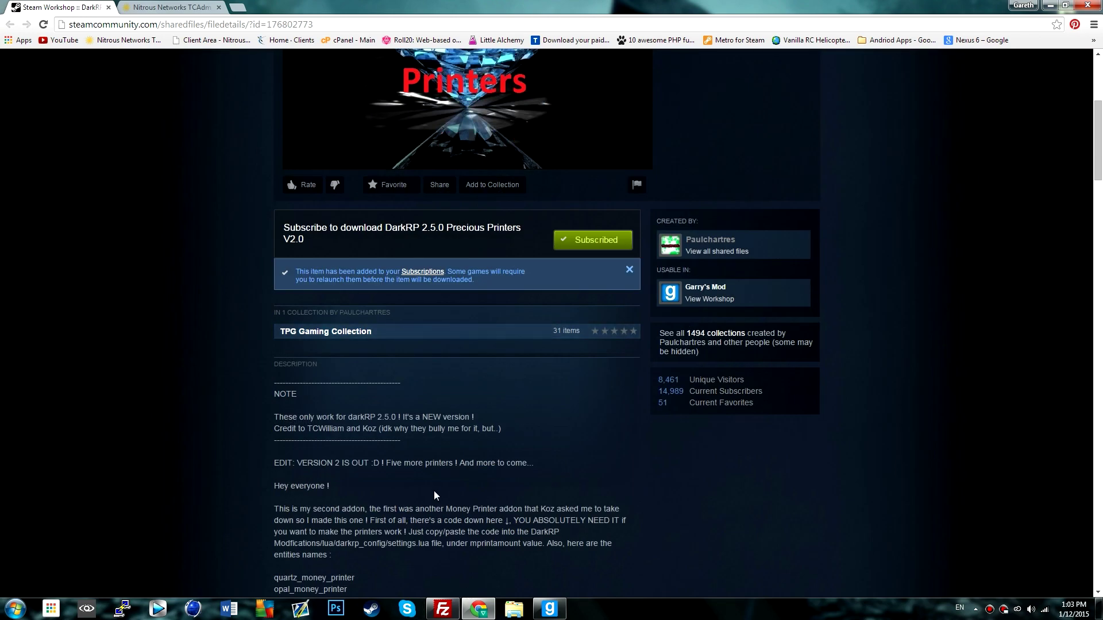
scroll(433, 491, up, 5)
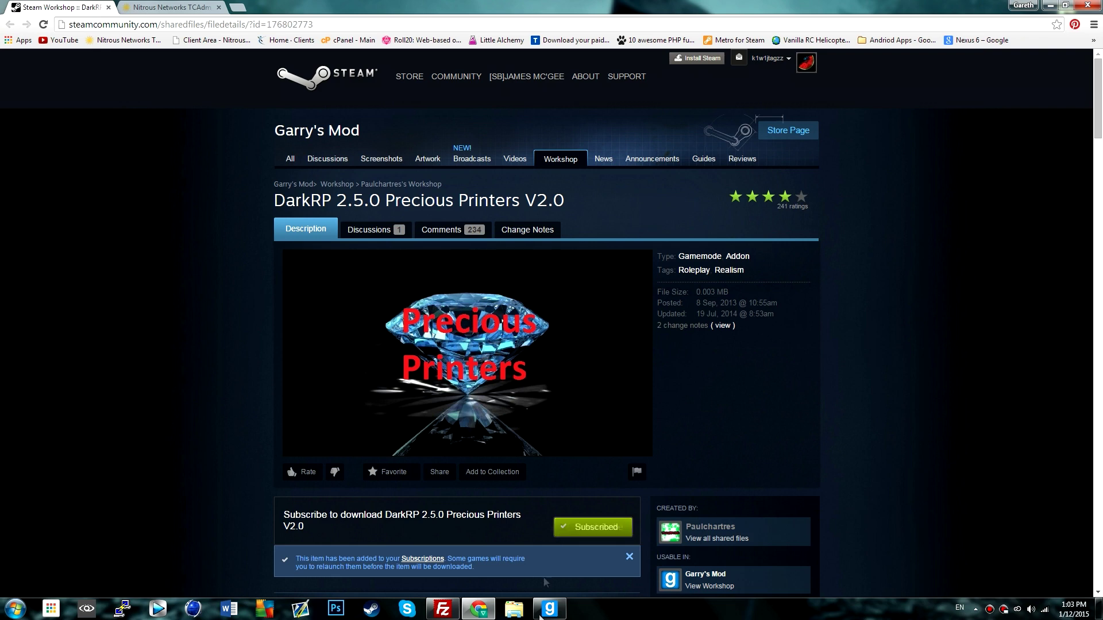
click(546, 608)
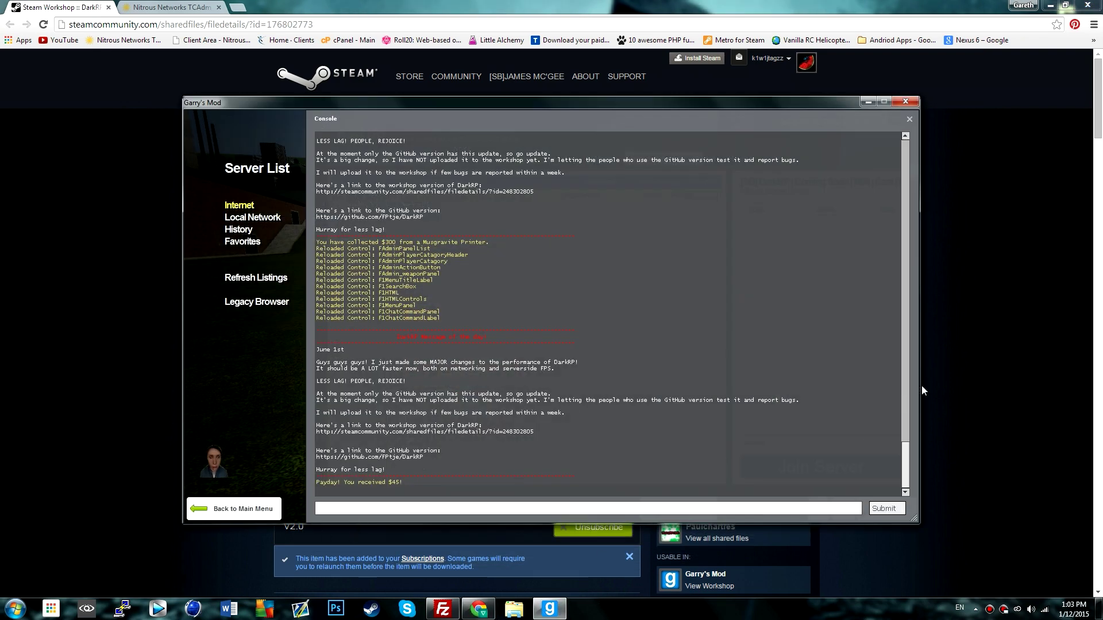
click(950, 383)
click(1049, 6)
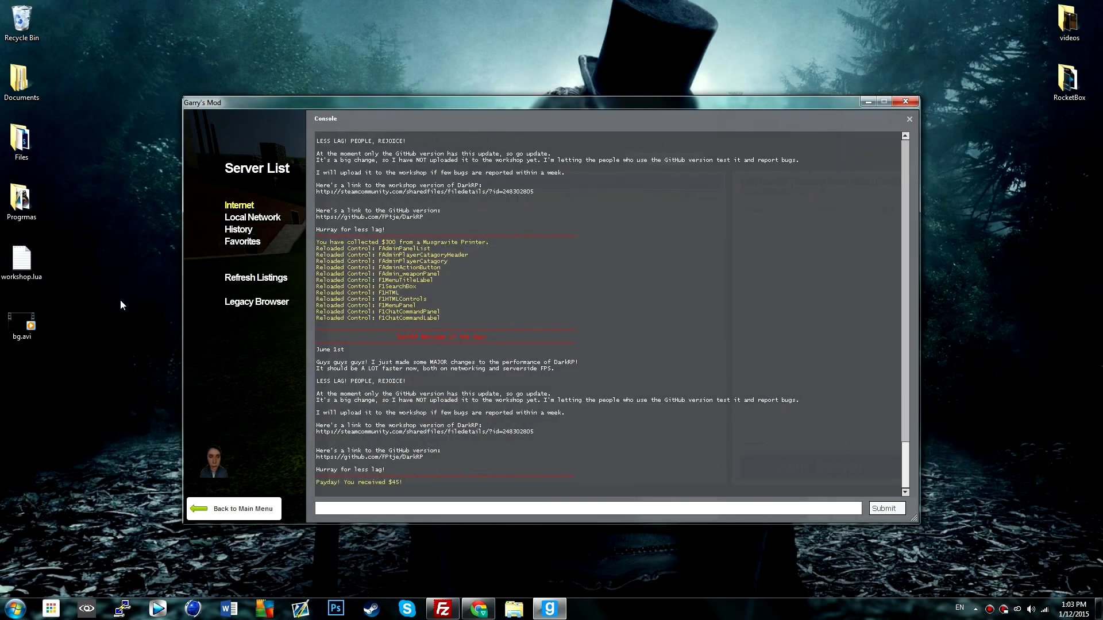
Browse the C: drive to the Steam folder inside Program Files (x86).
key(super)
click(173, 284)
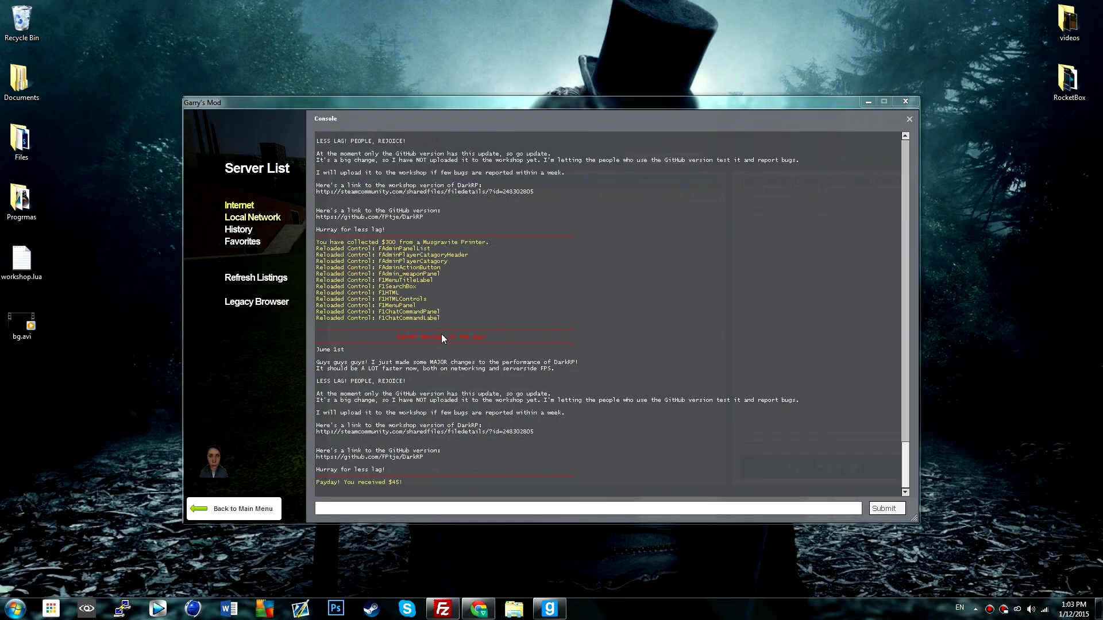
double_click(476, 247)
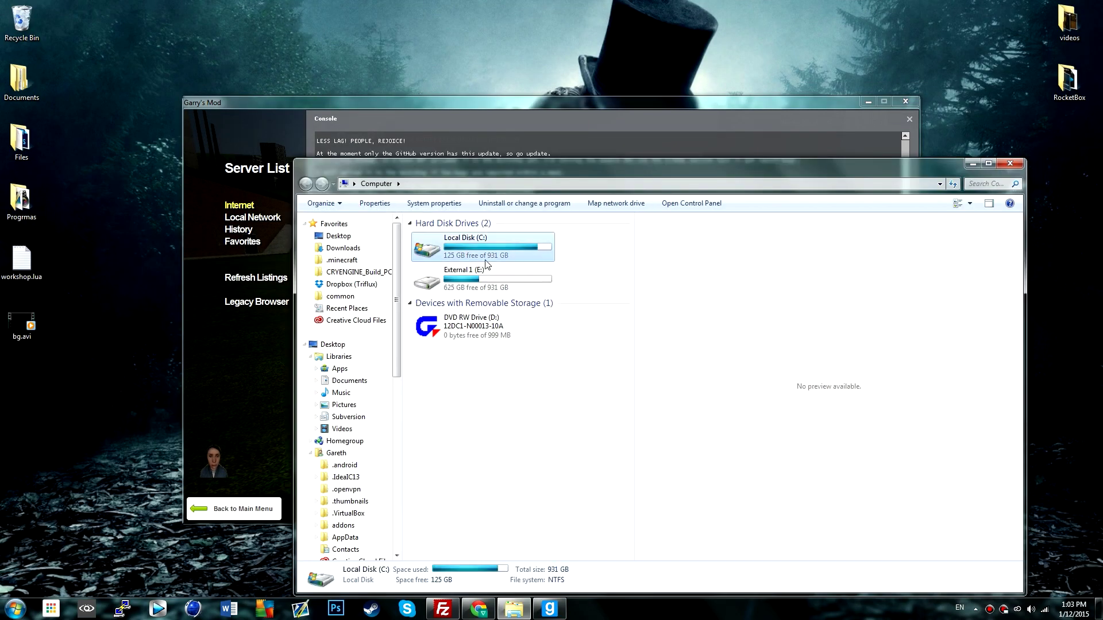
double_click(475, 382)
scroll(457, 450, down, 20)
key(s)
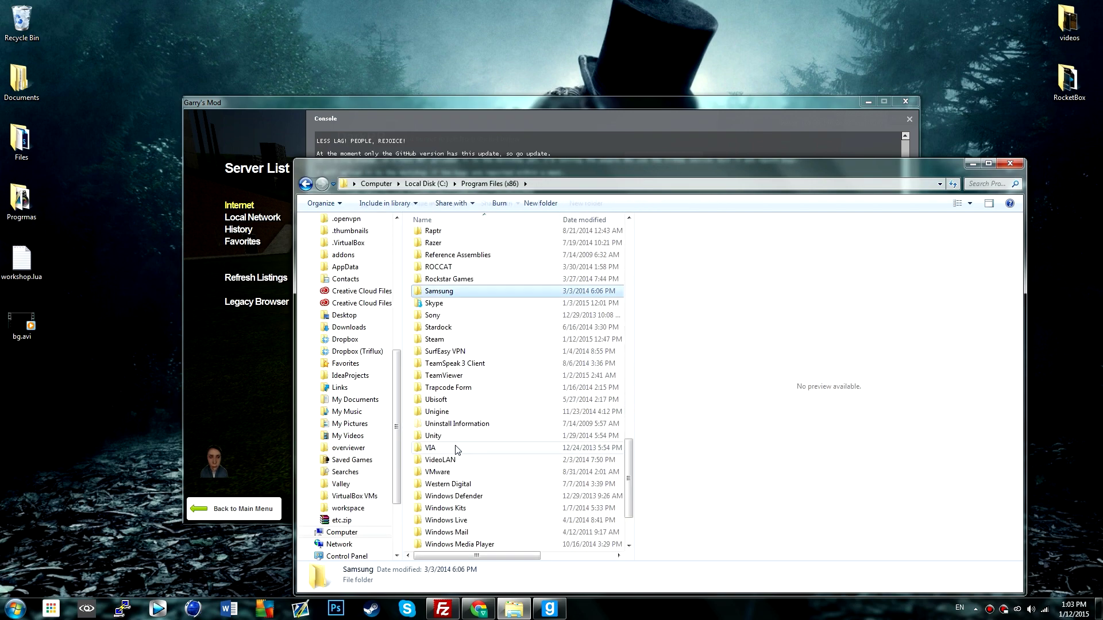
double_click(437, 340)
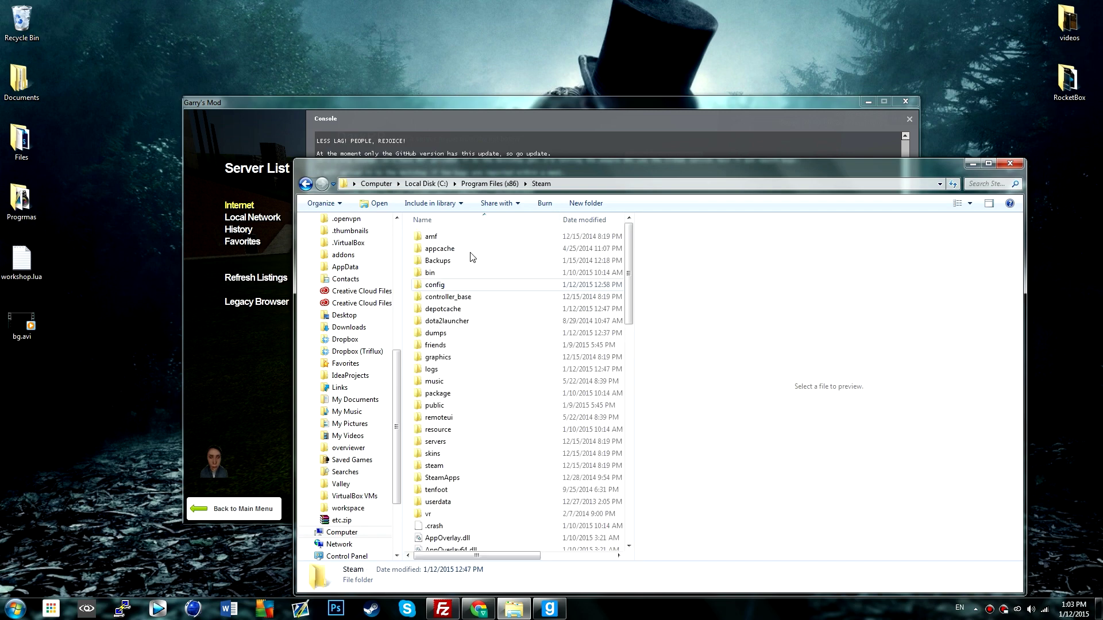
Open the addons folder under SteamApps\common\GarrysMod\garrysmod.
key(s)
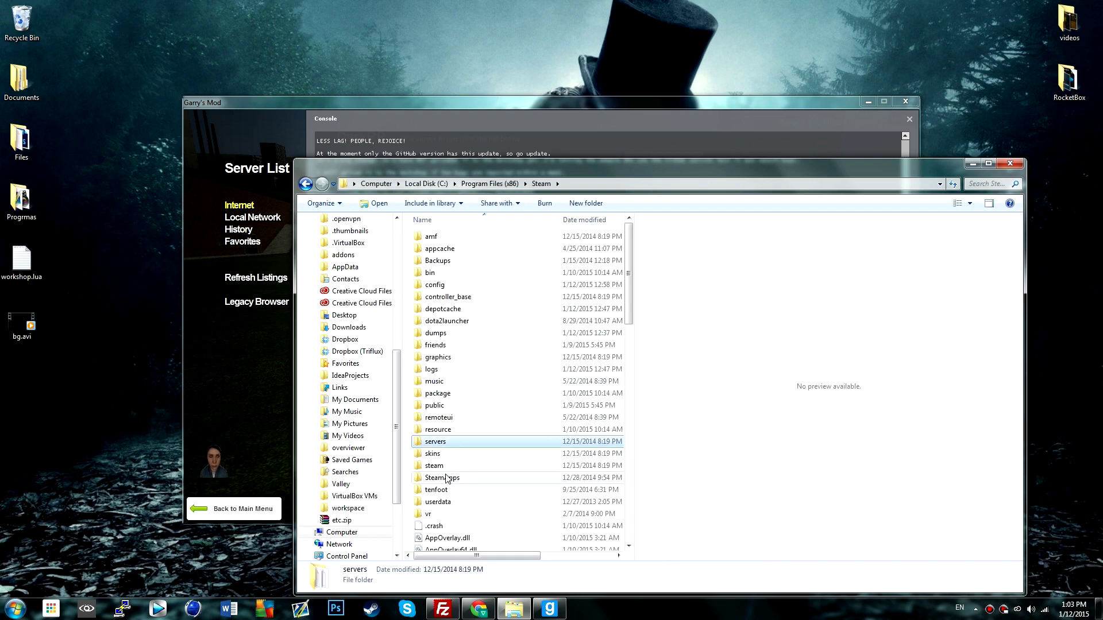
double_click(446, 478)
double_click(468, 237)
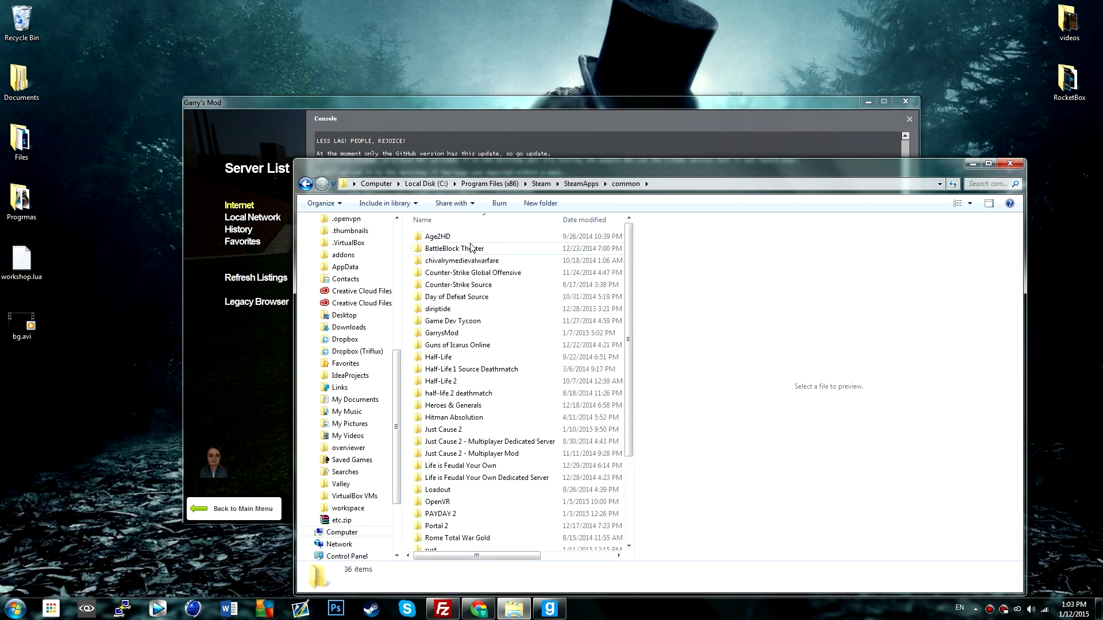
double_click(453, 333)
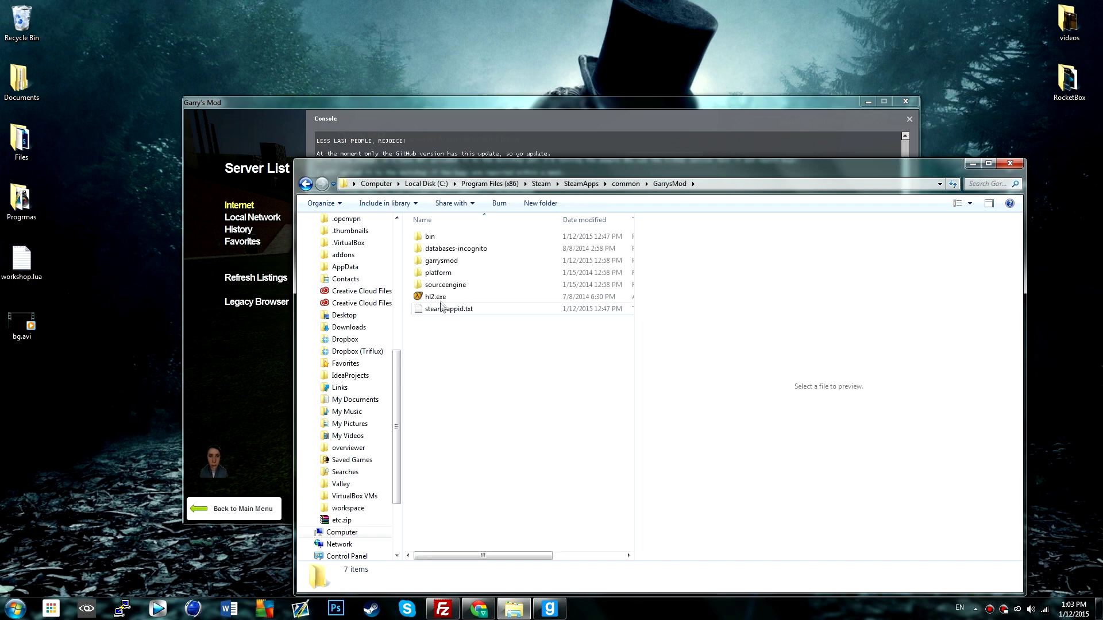
double_click(442, 263)
double_click(449, 236)
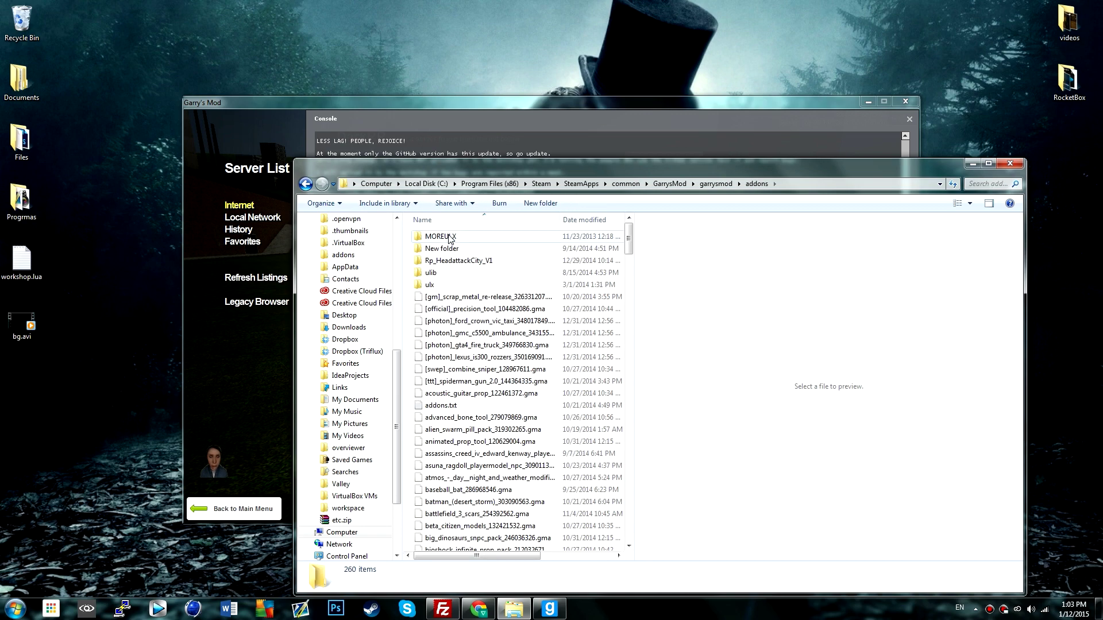
Copy darkrp_2.5.0_precious_printers_v2.0_176802773.gma from the addons folder to the desktop and close the folder window.
key(d)
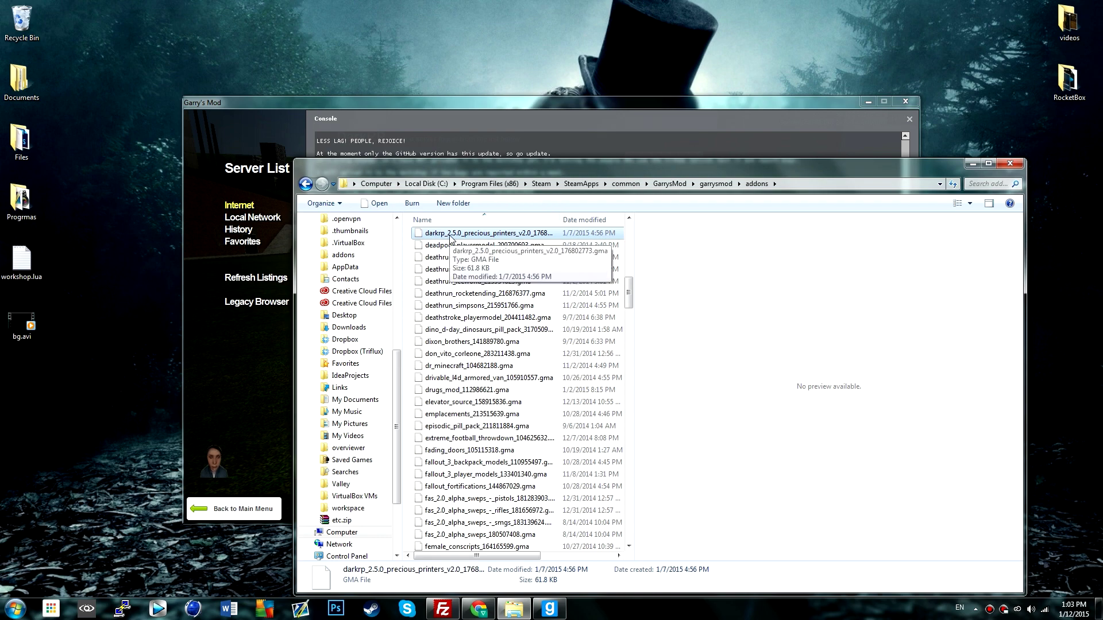
click(1010, 163)
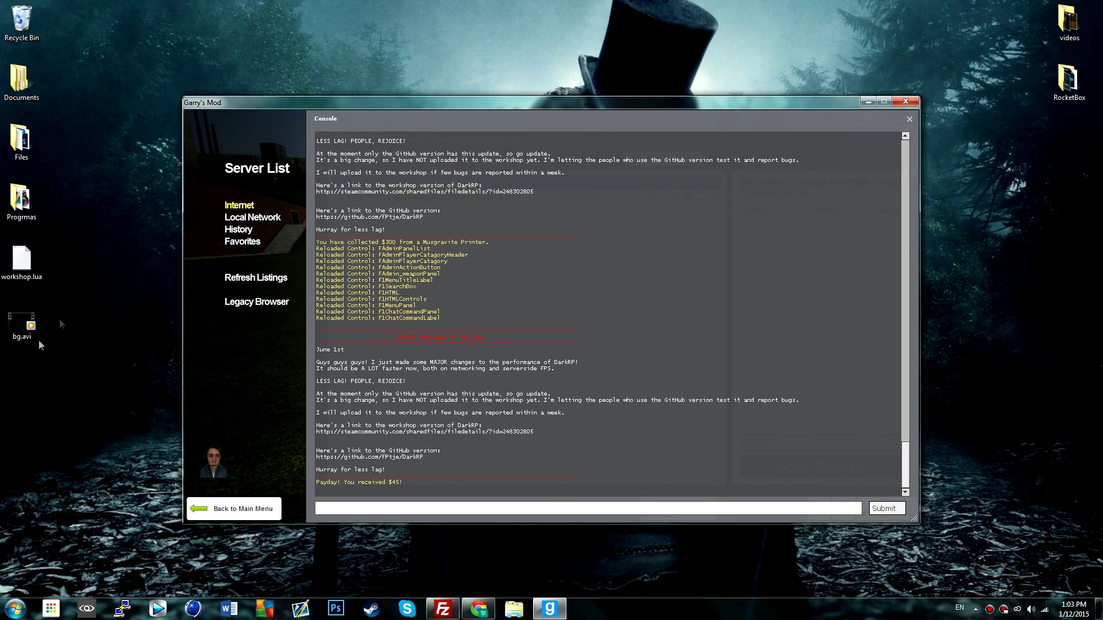
click(36, 406)
key(ctrl+v)
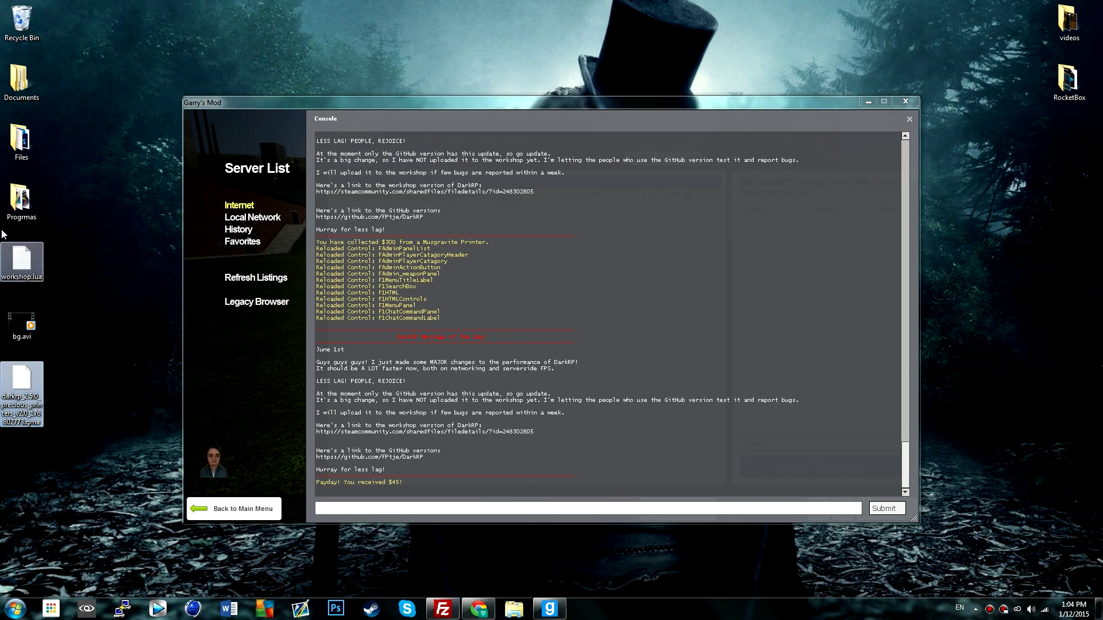
Launch GmadConvGUI.exe from the GmadconvGUI folder in Documents\SteelBox - Server.
double_click(21, 95)
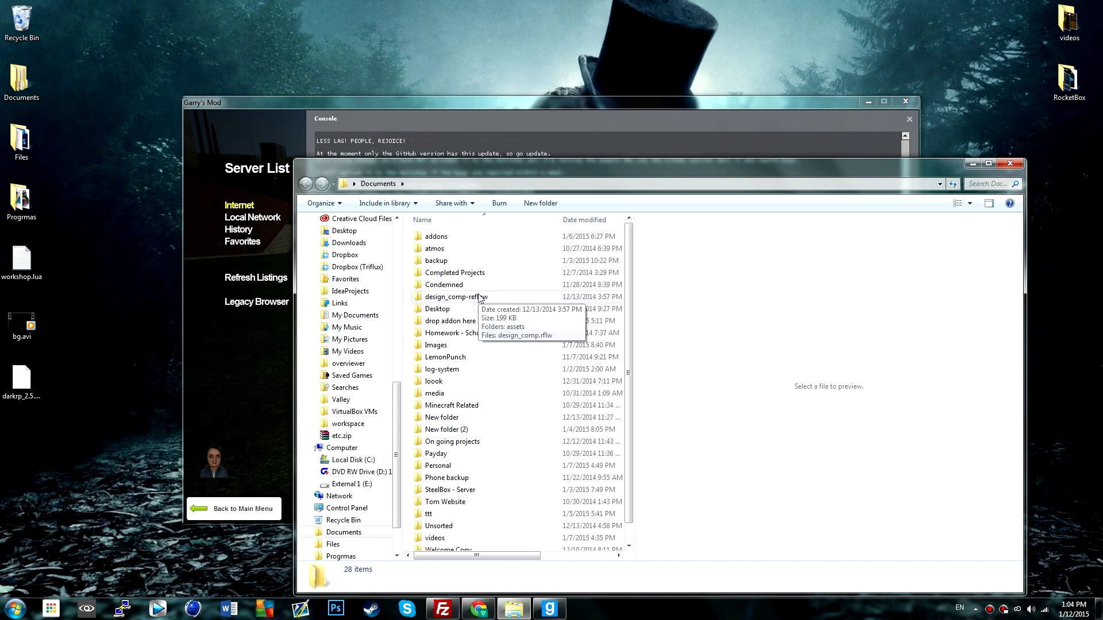
scroll(492, 362, down, 1)
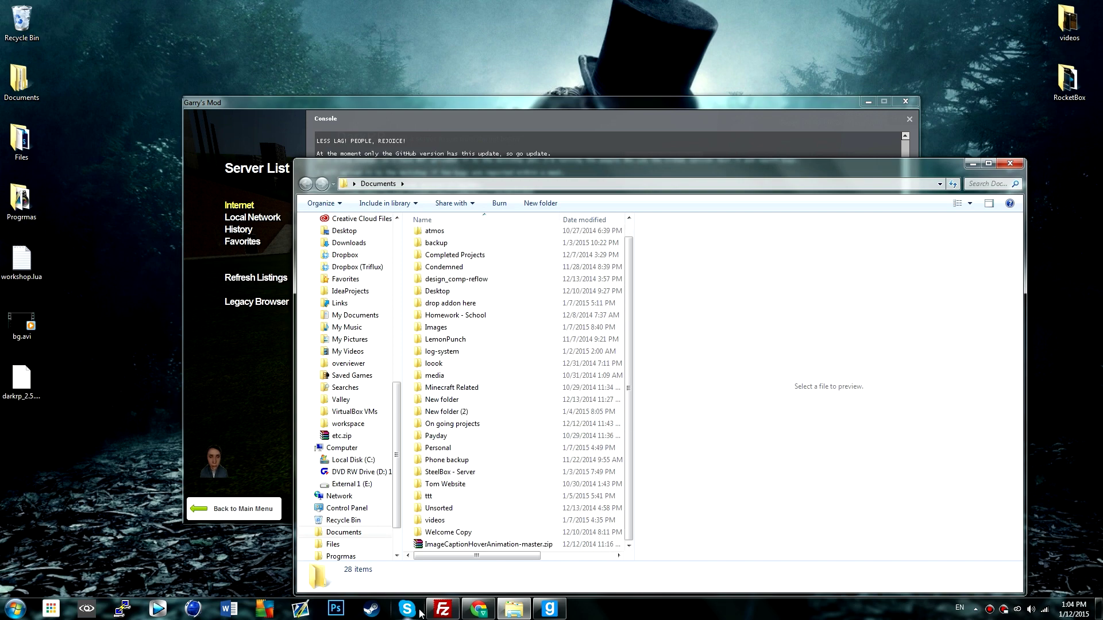
double_click(451, 472)
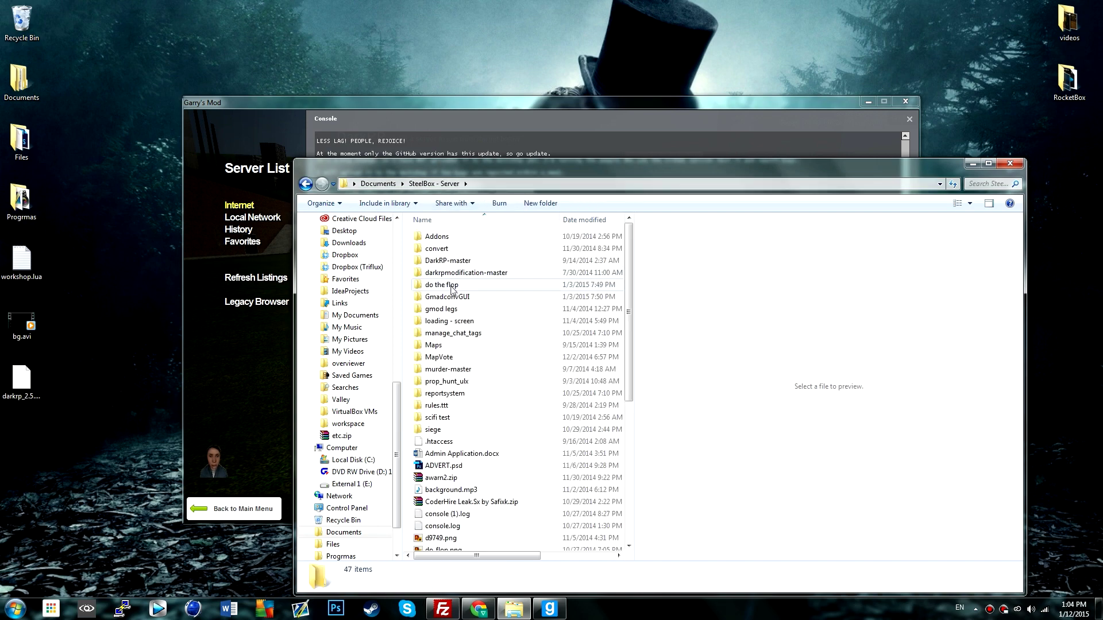
click(457, 299)
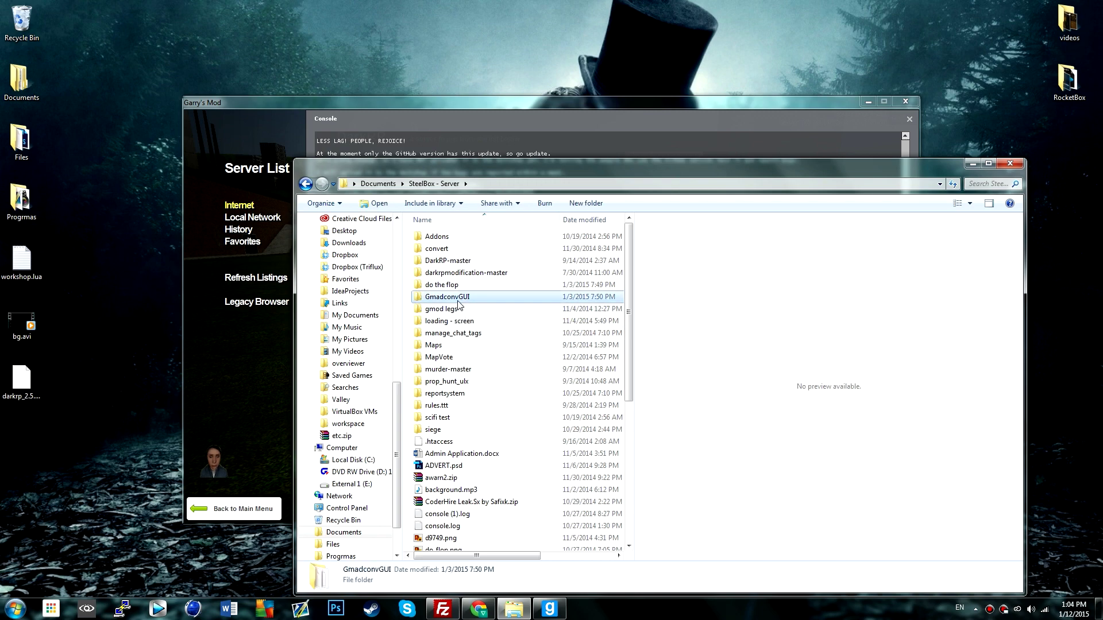
double_click(458, 298)
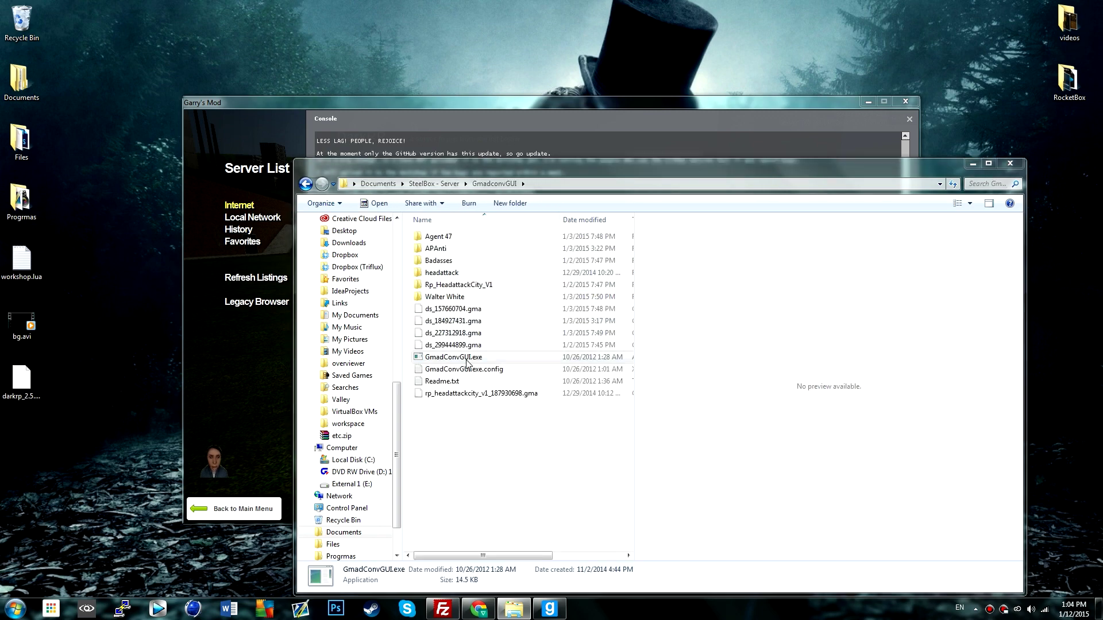
double_click(466, 357)
click(580, 310)
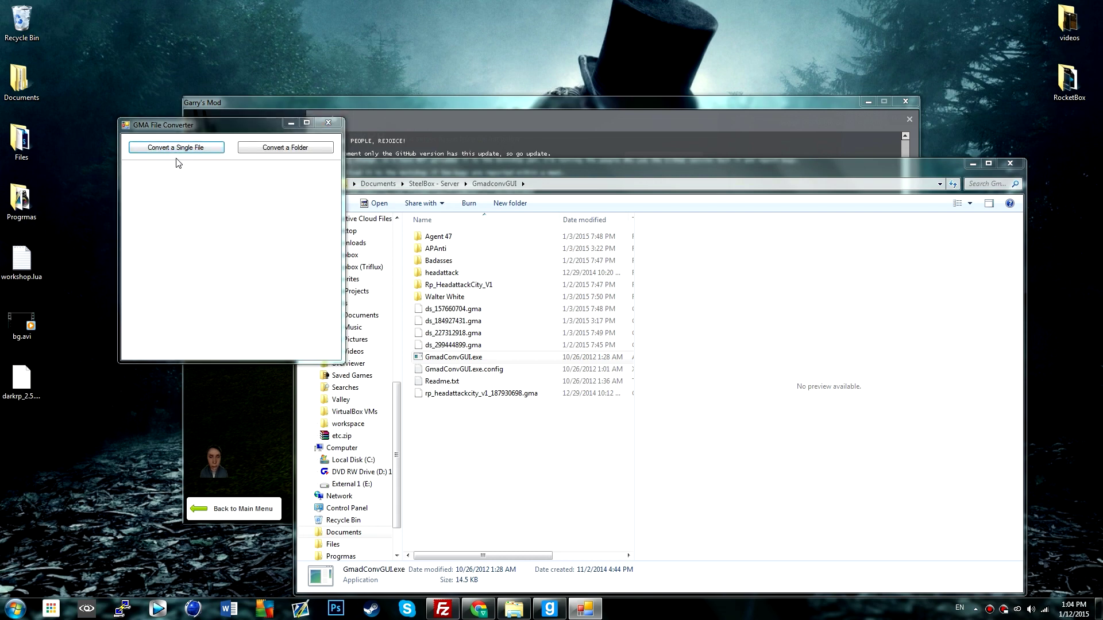
Convert the desktop file darkrp_2.5.0_precious_printers_v2.0_176802773.gma as a single file, and close the converter and its folder window.
click(176, 152)
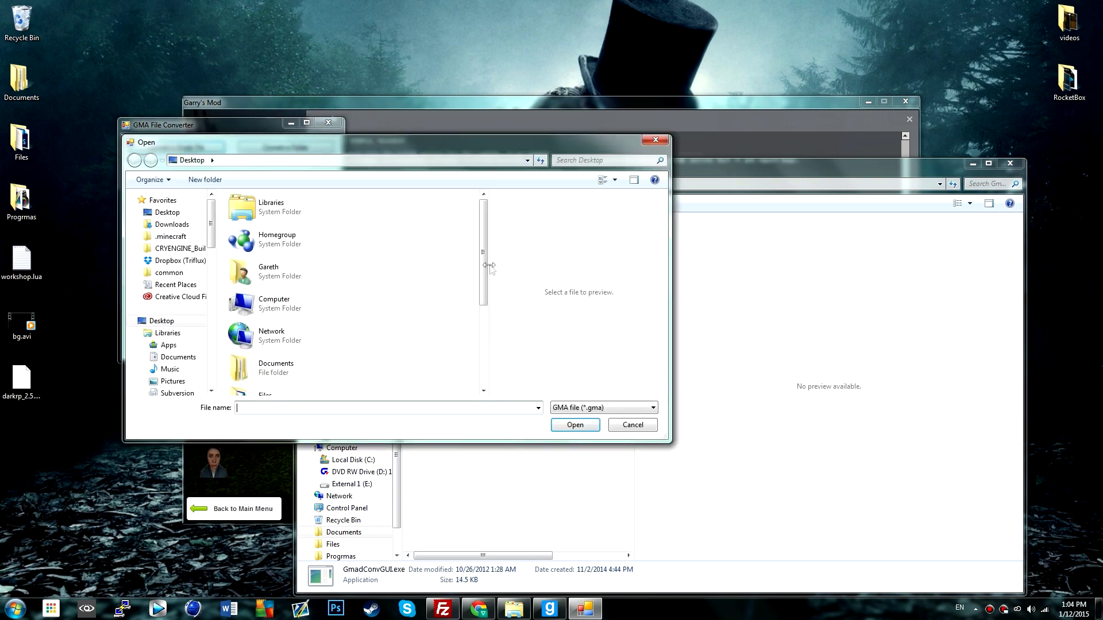
drag(488, 266, 478, 357)
click(320, 380)
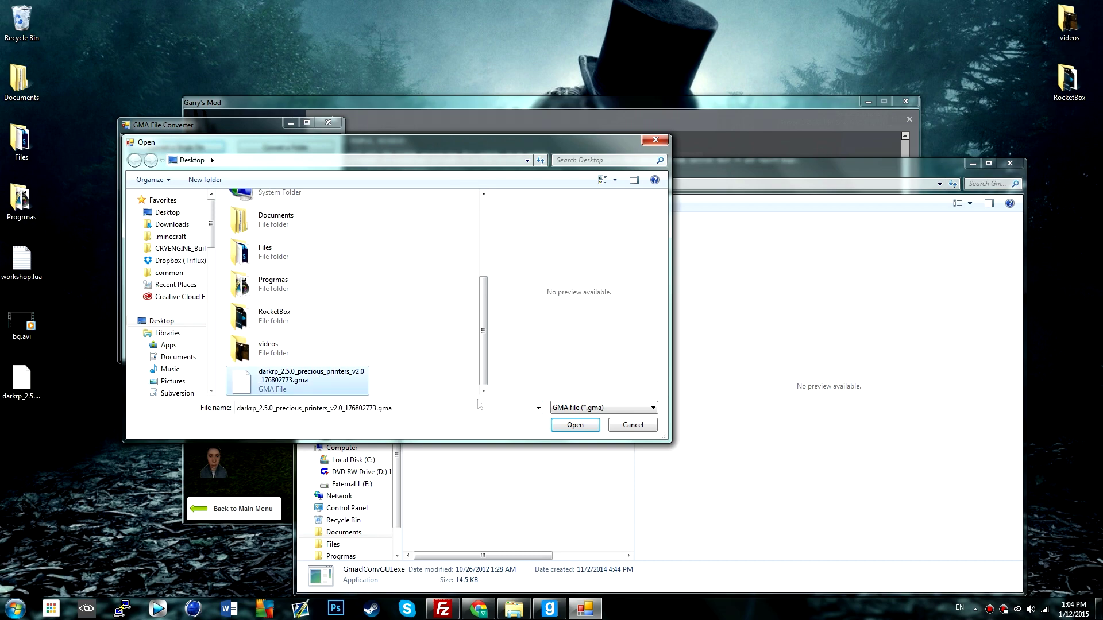
click(559, 425)
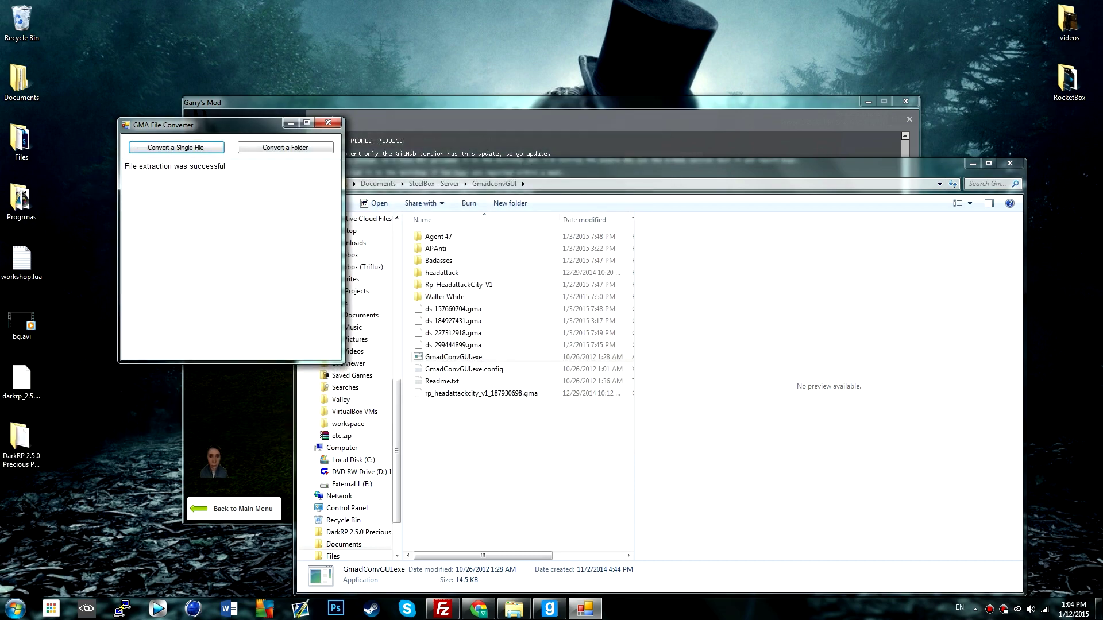
drag(227, 166, 67, 145)
click(336, 126)
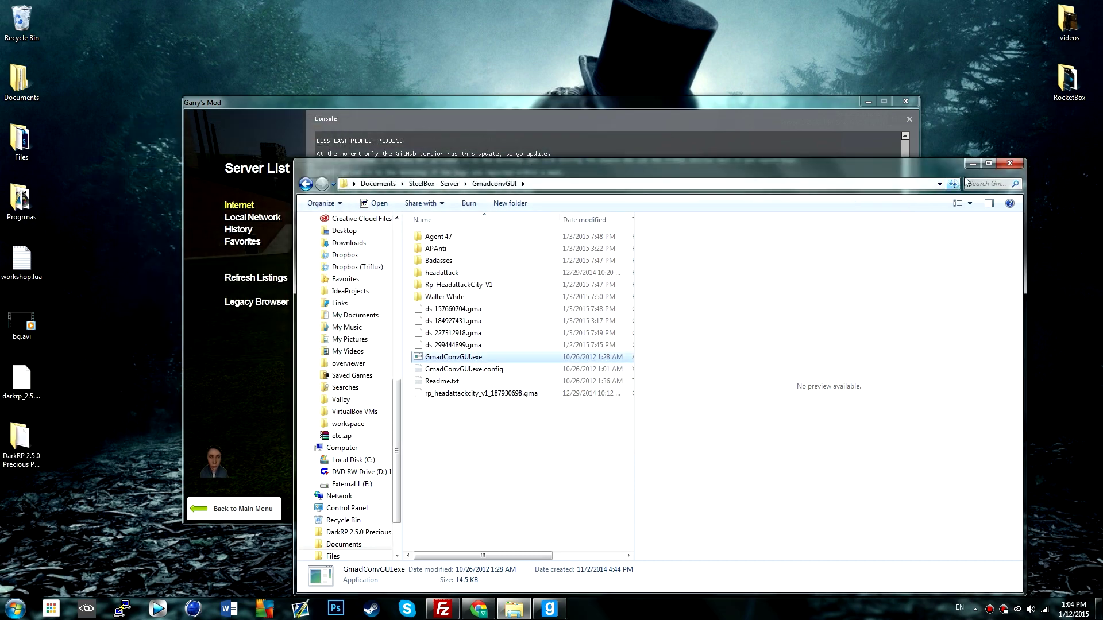
click(1009, 163)
Delete the precious printers .gma file from the desktop and move the extracted DarkRP 2.5.0 Precious Printers V2 folder to a free spot.
click(34, 395)
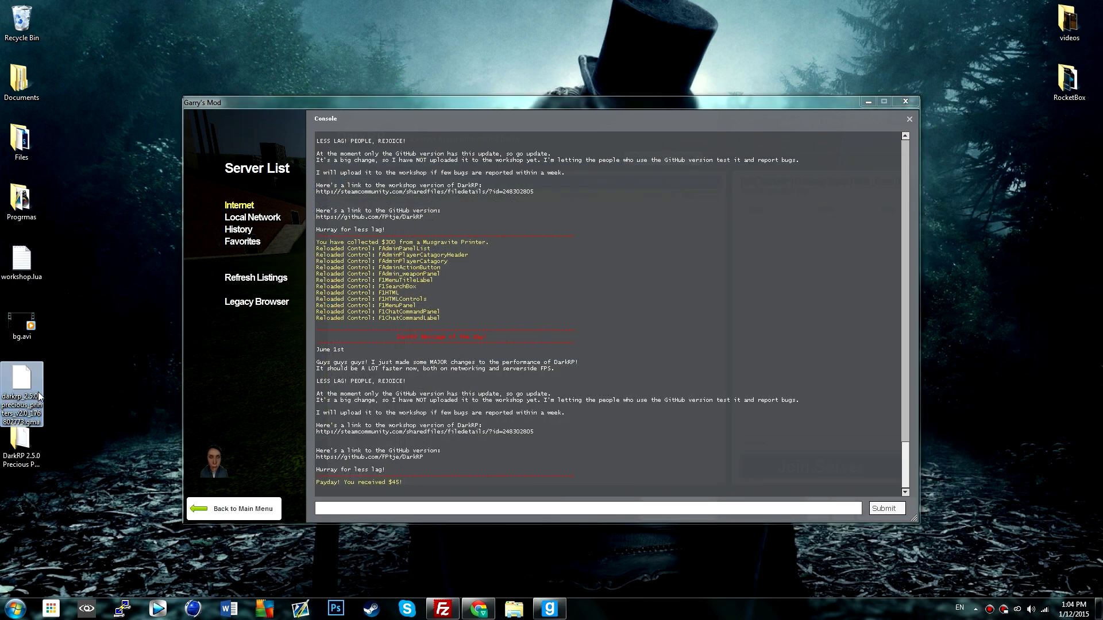
key(Delete)
key(Return)
drag(8, 475, 52, 412)
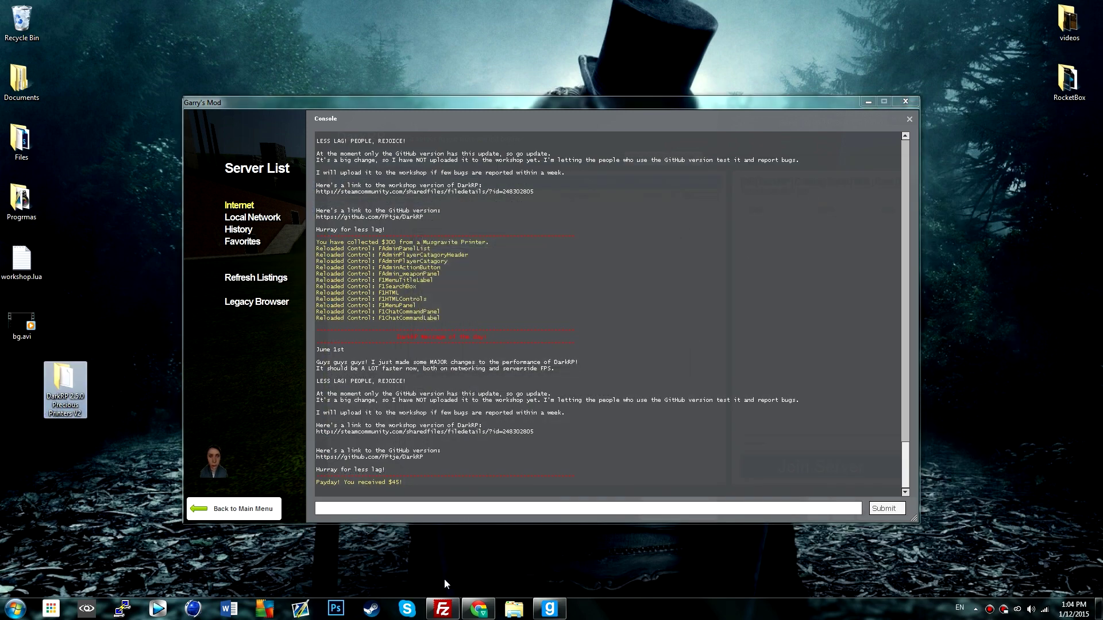
Switch to FileZilla and go up to the server's garrysmod/addons directory.
click(442, 608)
double_click(732, 272)
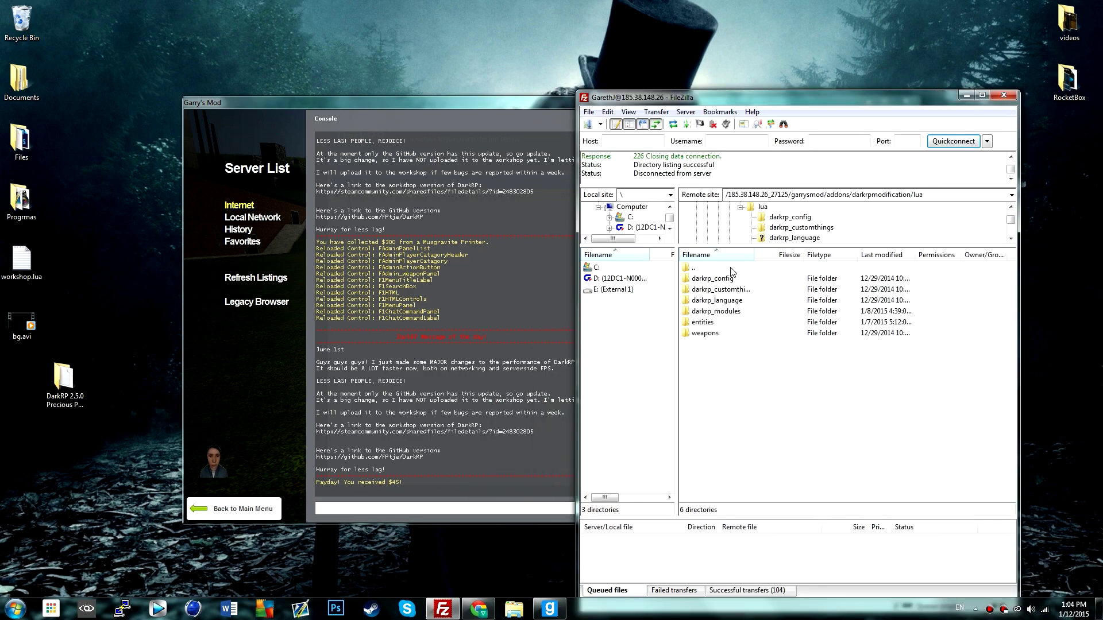
double_click(732, 271)
double_click(732, 271)
click(732, 272)
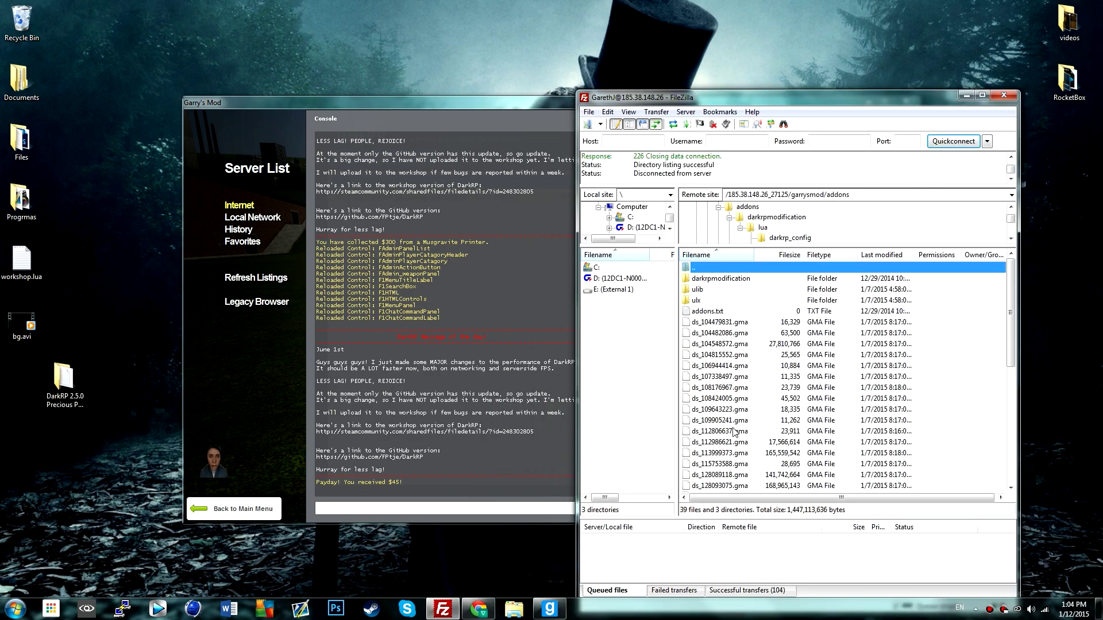
Open lua\entities in the extracted DarkRP 2.5.0 Precious Printers V2 folder and place its window beside the FTP file list.
mouse_move(68, 387)
mouse_down()
mouse_move(45, 381)
mouse_move(62, 379)
mouse_up()
double_click(63, 379)
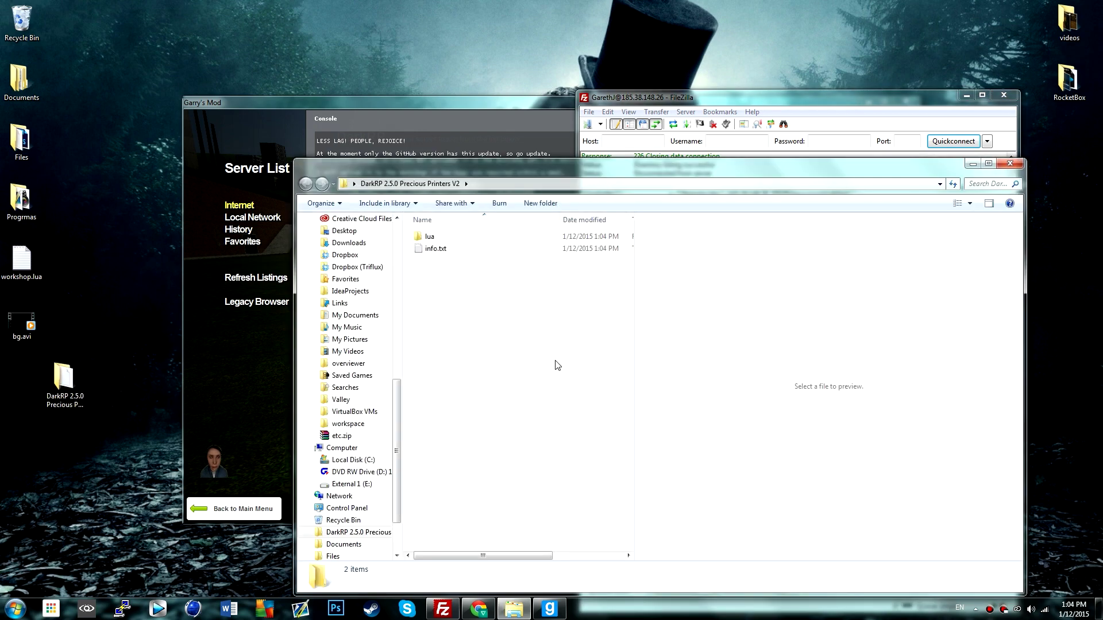
double_click(430, 236)
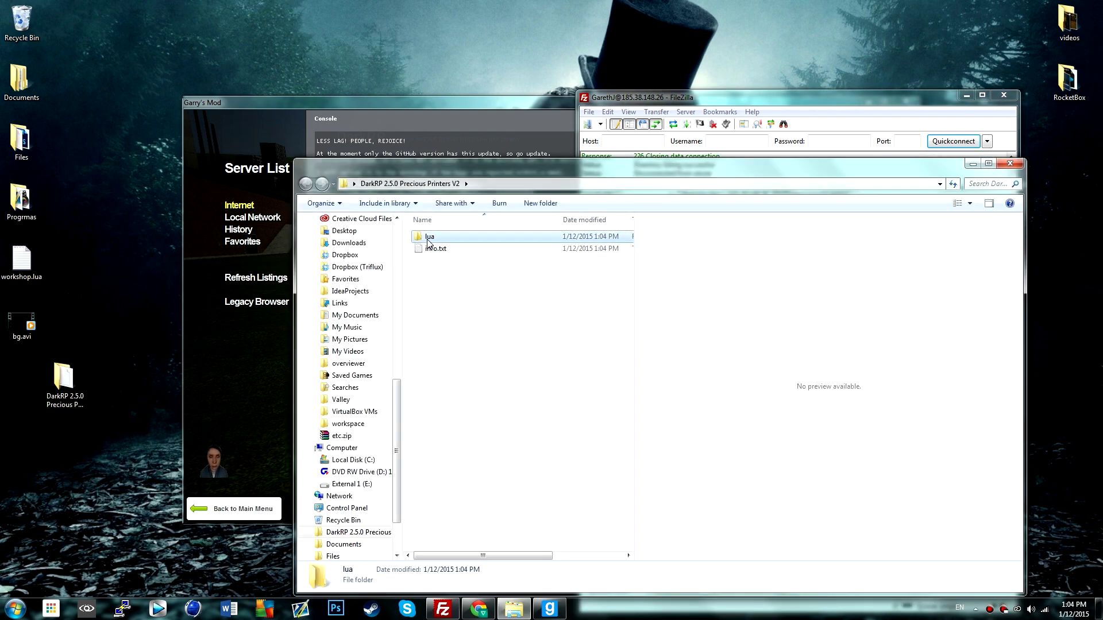
double_click(435, 239)
drag(581, 176, 272, 184)
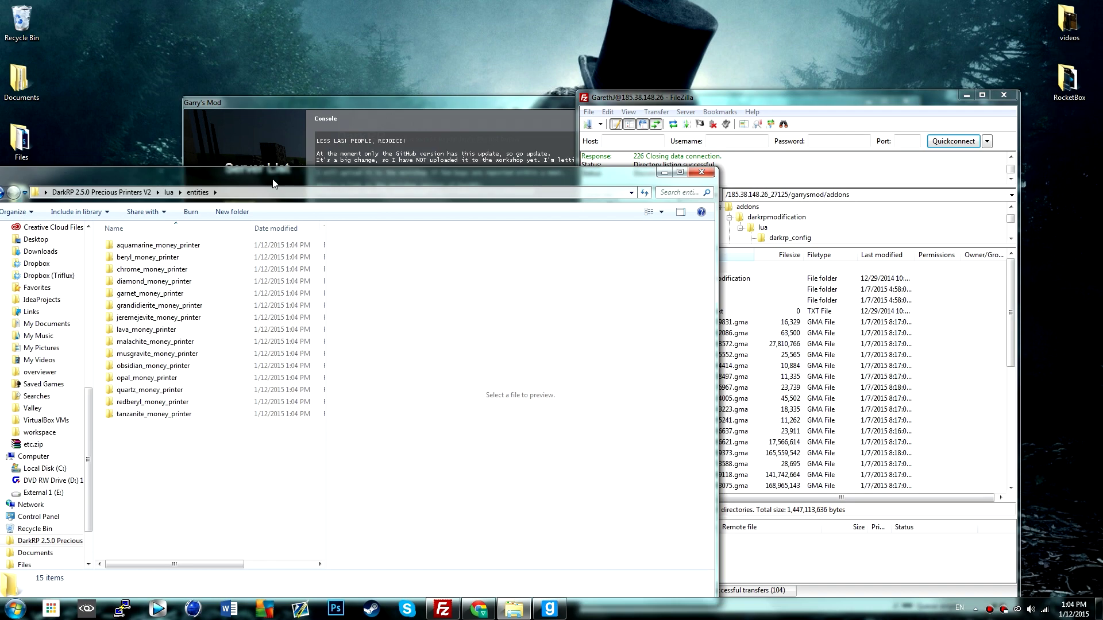
Open the remote directory darkrpmodification/lua/entities on the server.
double_click(772, 279)
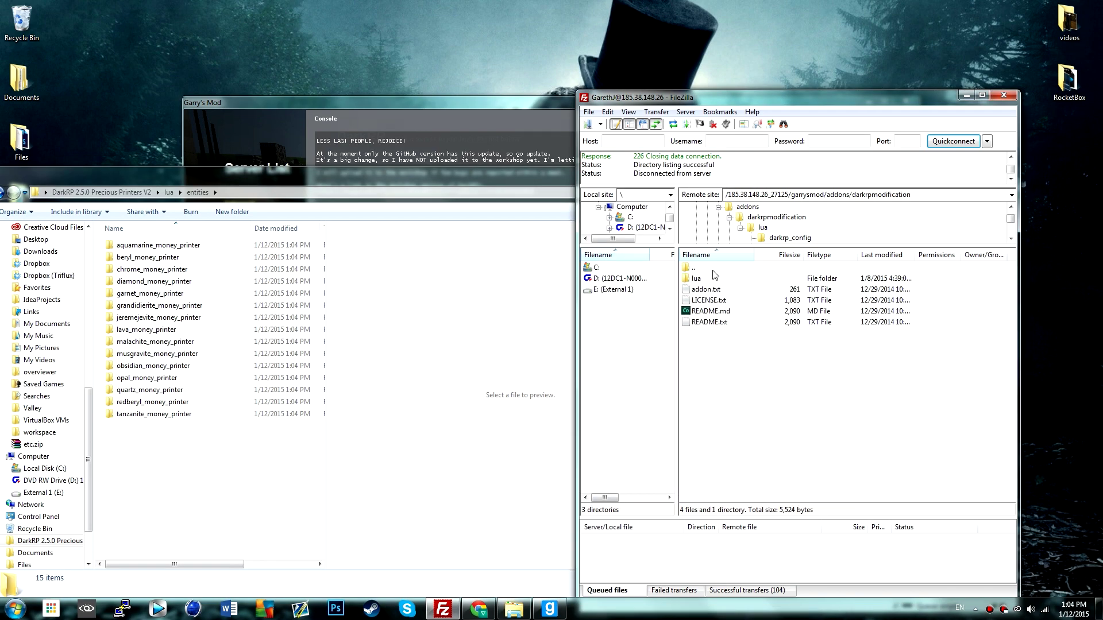
click(714, 288)
double_click(712, 280)
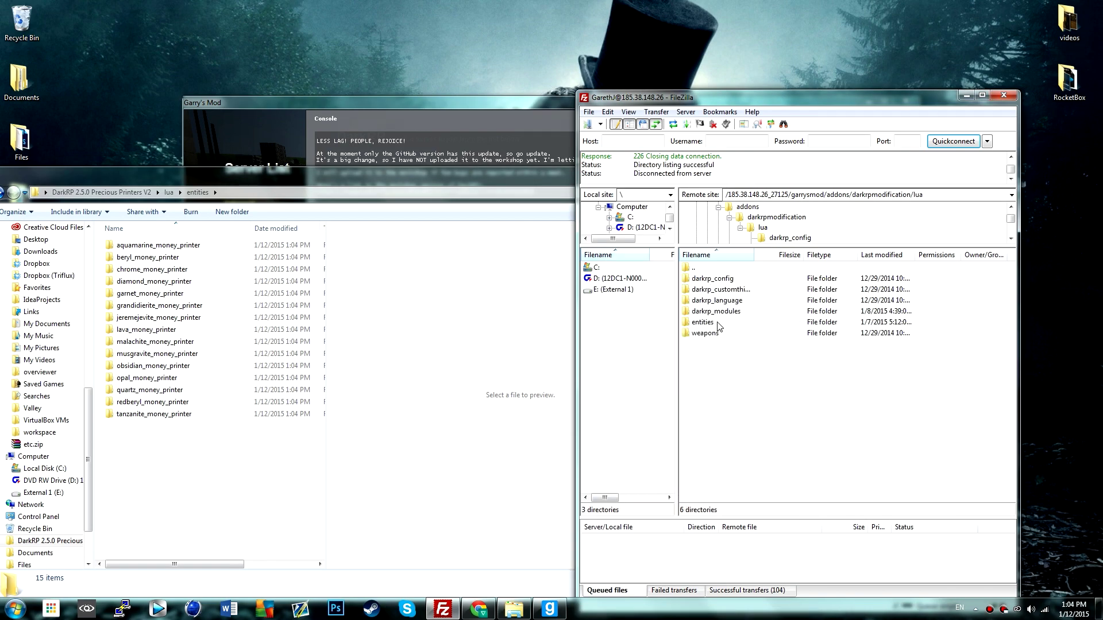
double_click(718, 325)
Upload all the money printer folders from the local entities folder to the server's darkrpmodification/lua/entities directory.
click(562, 352)
key(ctrl+a)
drag(147, 329, 856, 340)
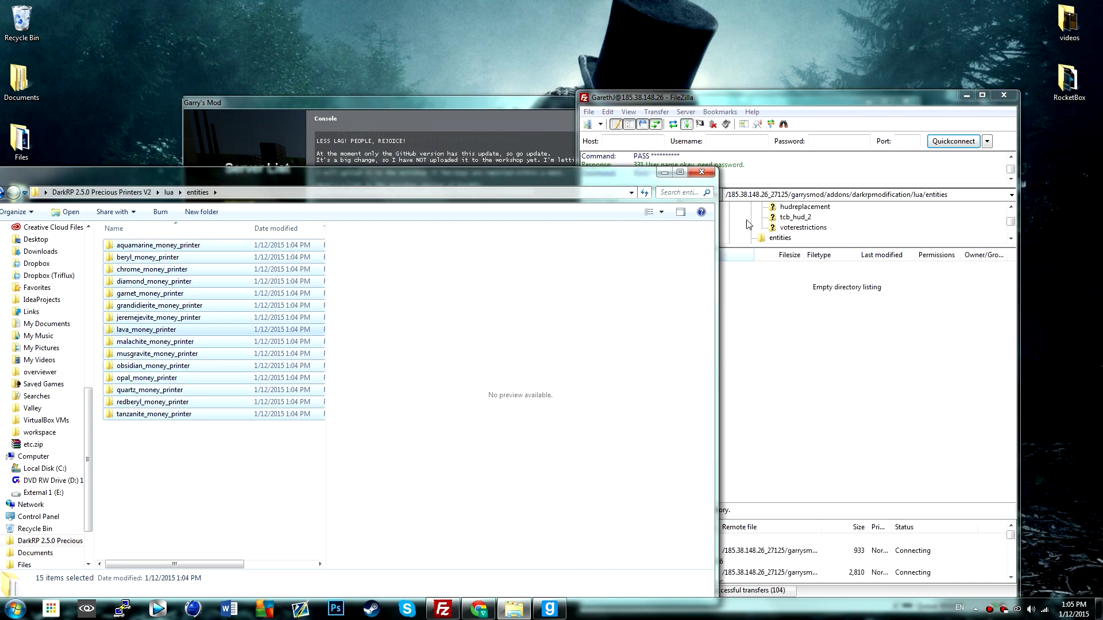
Close the local entities folder window and open the server's darkrpmodification/lua/darkrp_config directory.
click(699, 173)
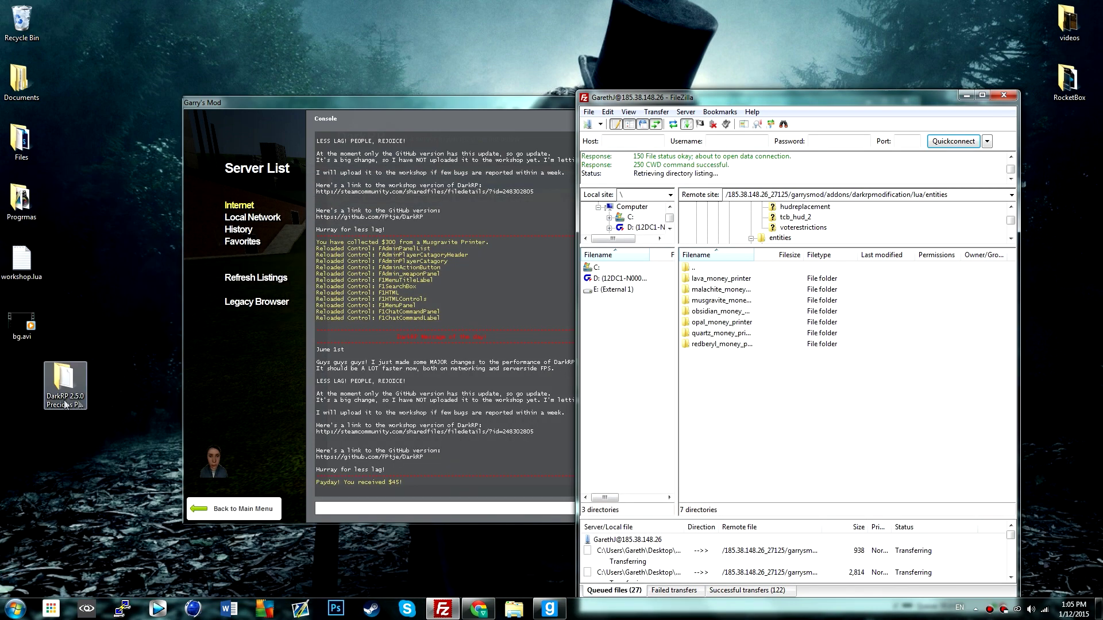
click(762, 451)
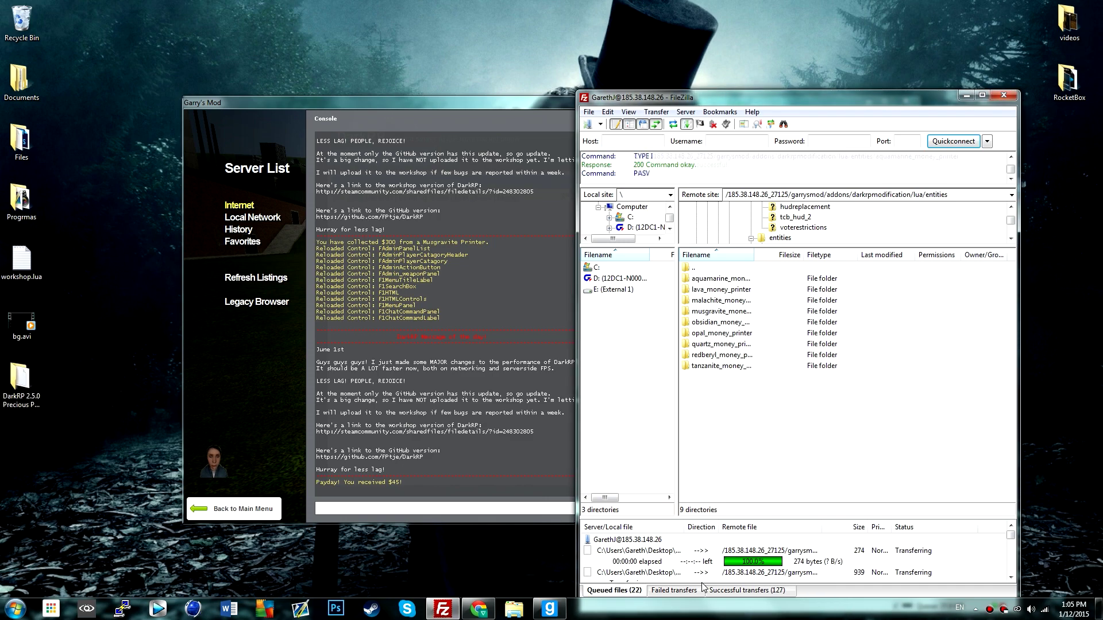
double_click(699, 268)
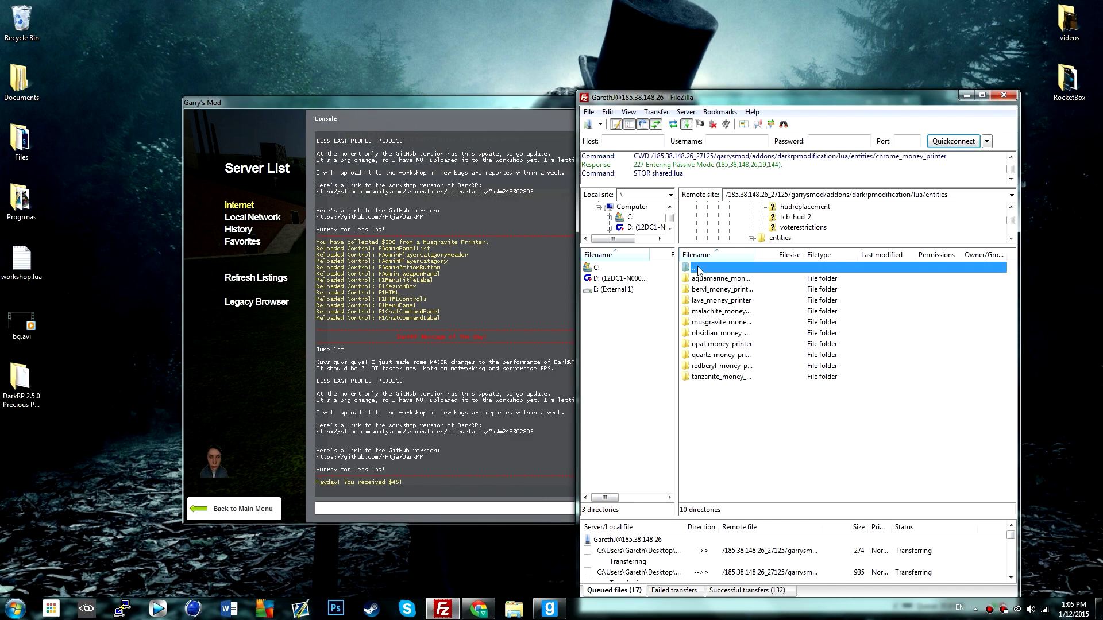
double_click(713, 280)
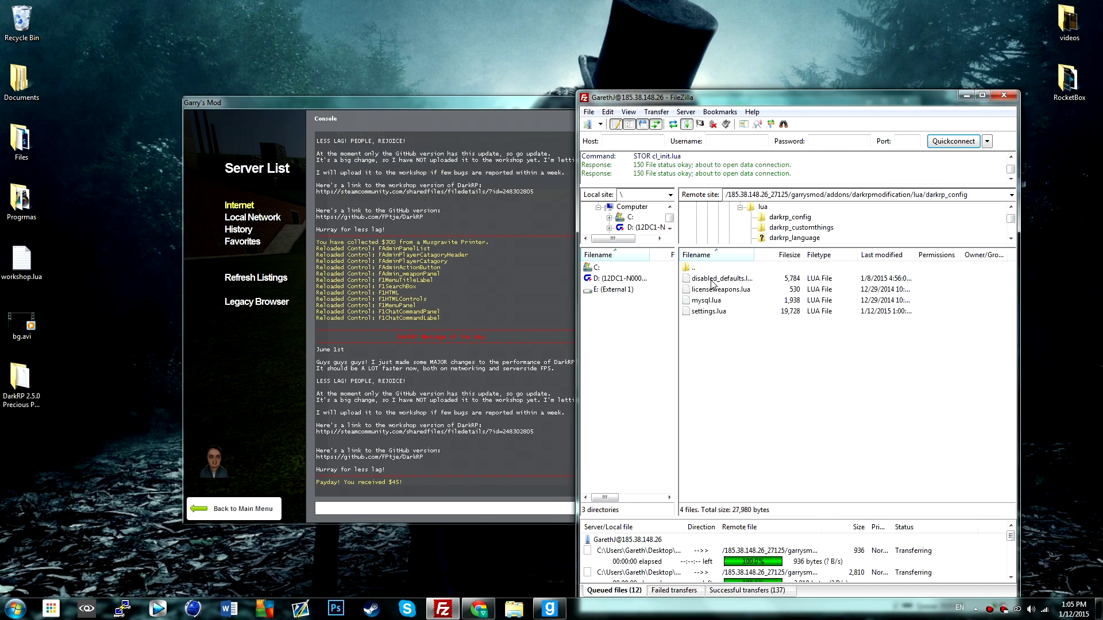
Open the remote settings.lua file for editing.
right_click(710, 324)
right_click(708, 311)
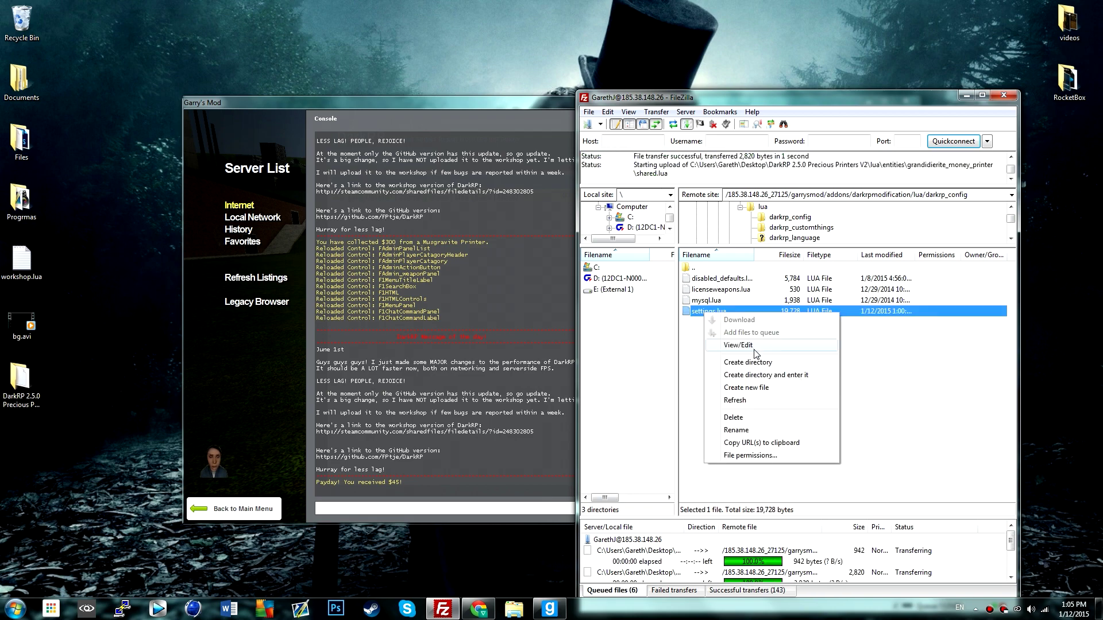
click(727, 351)
click(844, 414)
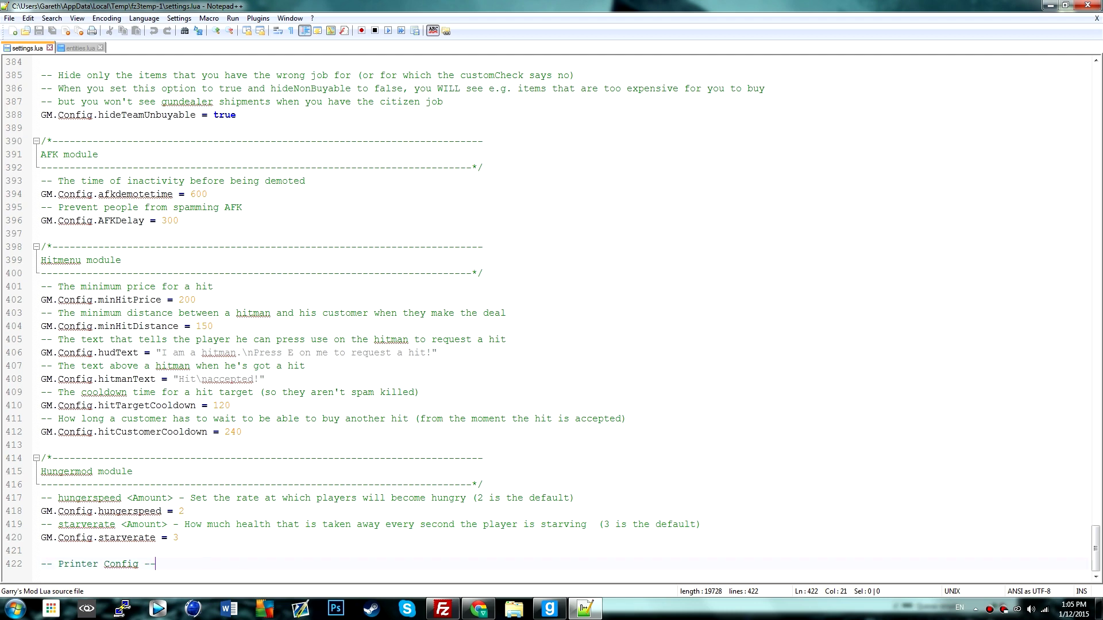
Add the Workshop page's print-amount settings below the Printer Config comment in settings.lua and upload the saved file to the server.
key(Return)
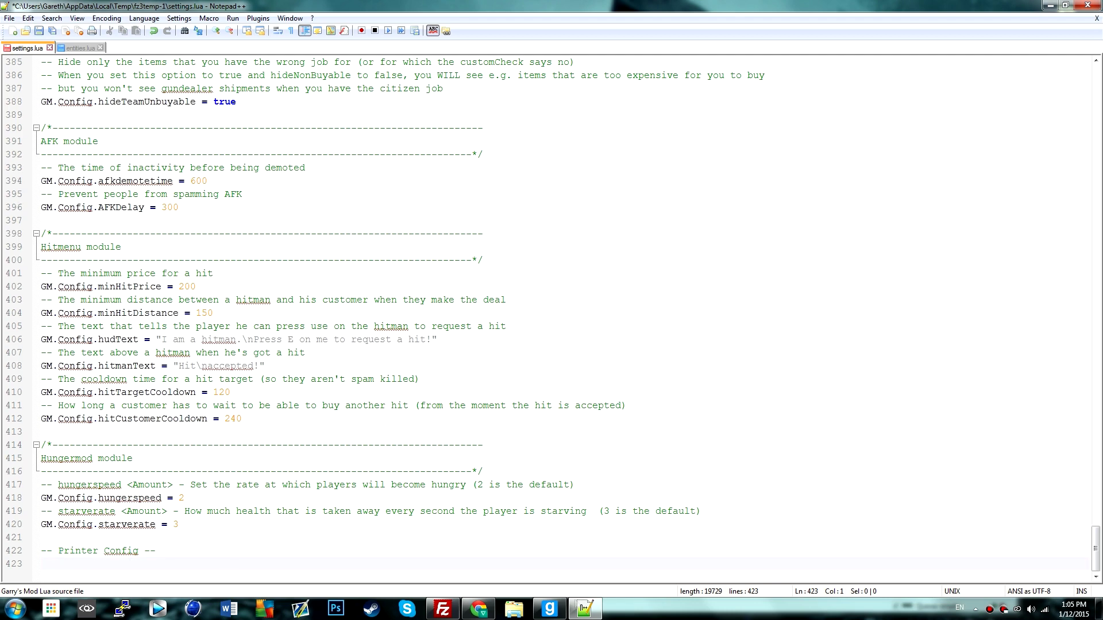
mouse_move(463, 613)
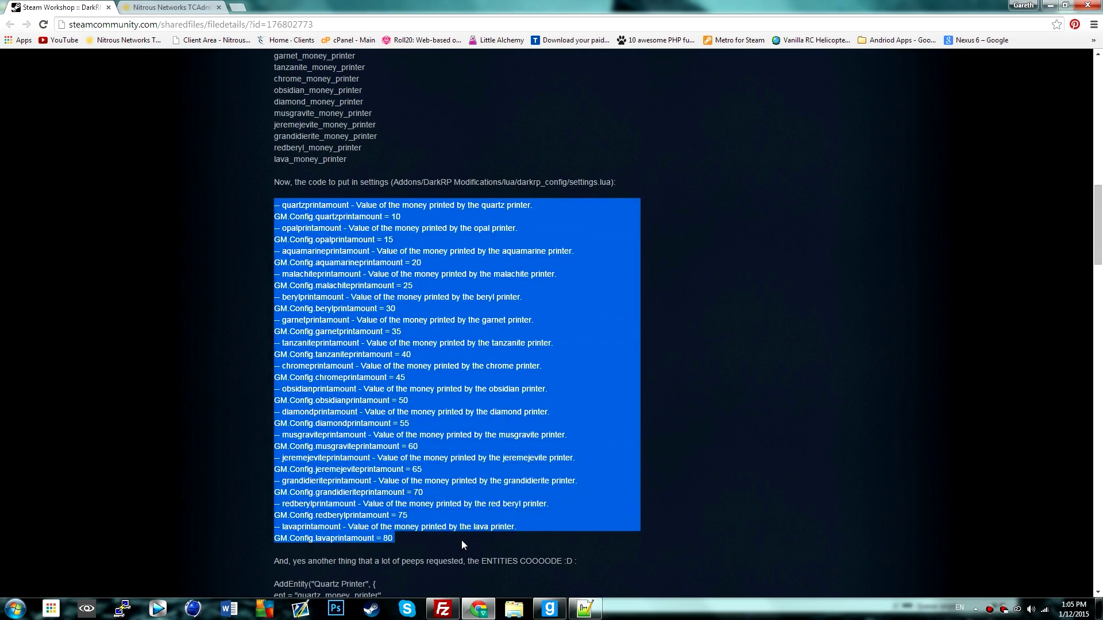
click(584, 609)
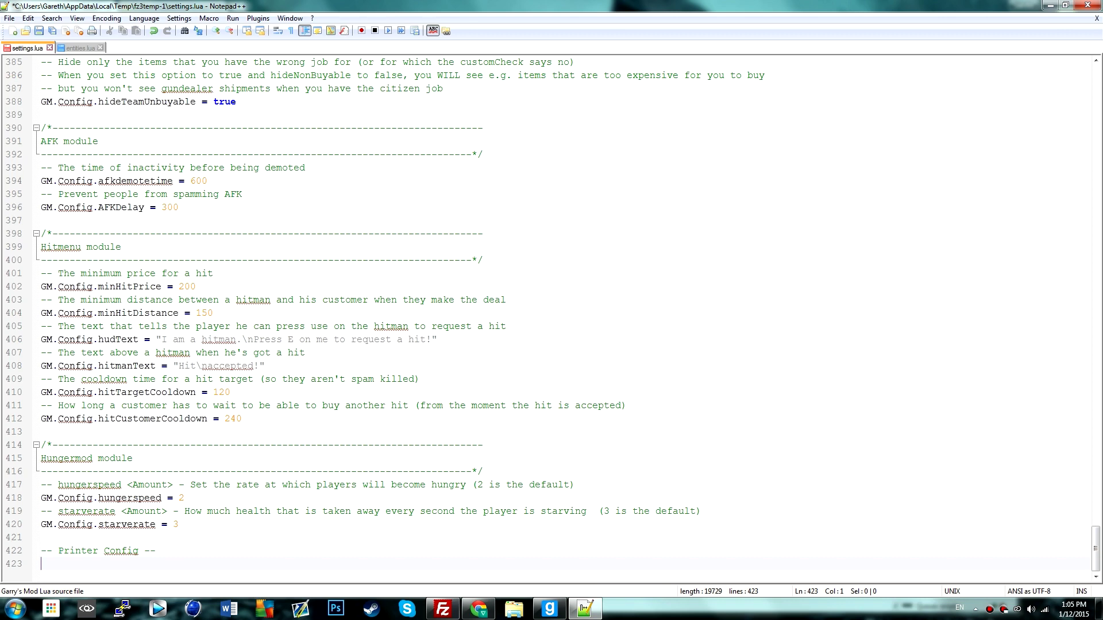
text(-- quartzprintamount - Value of the money printed by the quartz printer. GM.Config.quartzprintamount = 10 -- opalprintamount - Value of the money printed by the opal printer. GM.Config.opalprintamount   = 15 -- aquamarineprintamount - Value of the money printed by the aquamarine printer. GM.Config.aquamarineprintamount = 20 -- malachiteprintamount - Value of the money printed by the malachite printer. GM.Config.malachiteprintamount  = 25 -- berylprintamount - Value of the money printed by the beryl printer. GM.Config.berylprintamount  = 30 -- garnetprintamount - Value of the money printed by the garnet printer. GM.Config.garnetprintamount = 35 -- tanzaniteprintamount - Value of the money printed by the tanzanite printer. GM.Config.tanzaniteprintamount  = 40 -- chromeprintamount - Value of the money printed by the chrome printer. GM.Config.chromeprintamount = 45 -- obsidianprintamount - Value of the money printed by the obsidian printer. GM.Config.obsidianprintamount   = 50 -- diamondprintamount - Value of the money printed by the diamond printer. GM.Config.diamondprintamount    = 55 -- musgraviteprintamount - Value of the money printed by the musgravite printer. GM.Config.musgraviteprintamount = 60 -- jeremejeviteprintamount - Value of the money printed by the jeremejevite printer. GM.Config.jeremejeviteprintamount   = 65 -- grandidieriteprintamount - Value of the money printed by the grandidierite printer. GM.Config.grandidieriteprintamount  = 70 -- redberylprintamount - Value of the money printed by the red beryl printer. GM.Config.redberylprintamount   = 75 -- lavaprintamount - Value of the money printed by the lava printer. GM.Config.lavaprintamount   = 80)
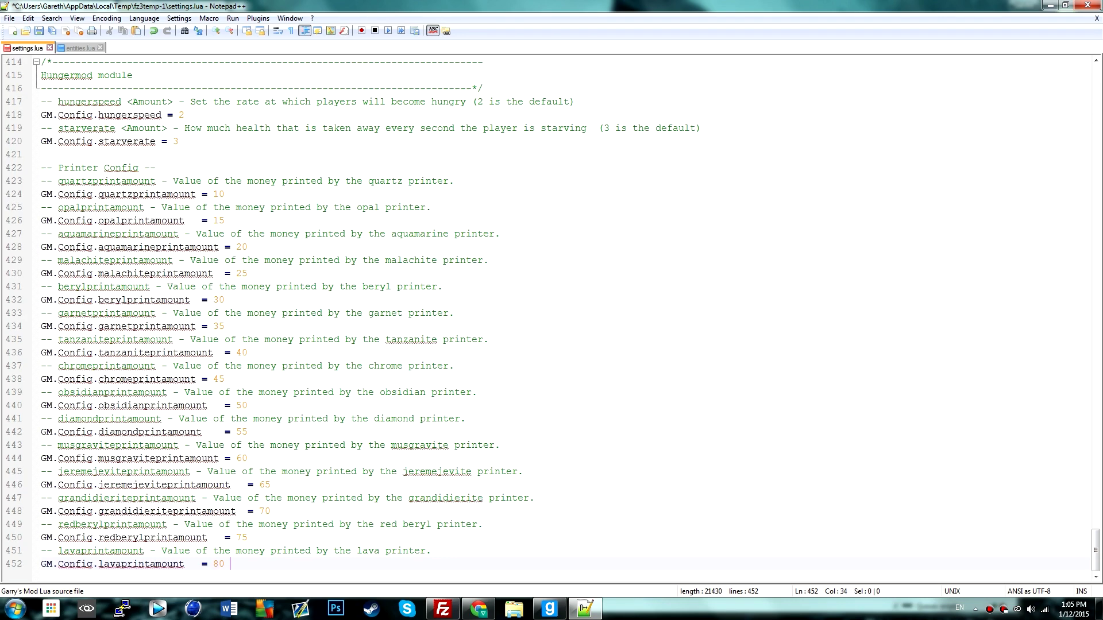
key(ctrl+s)
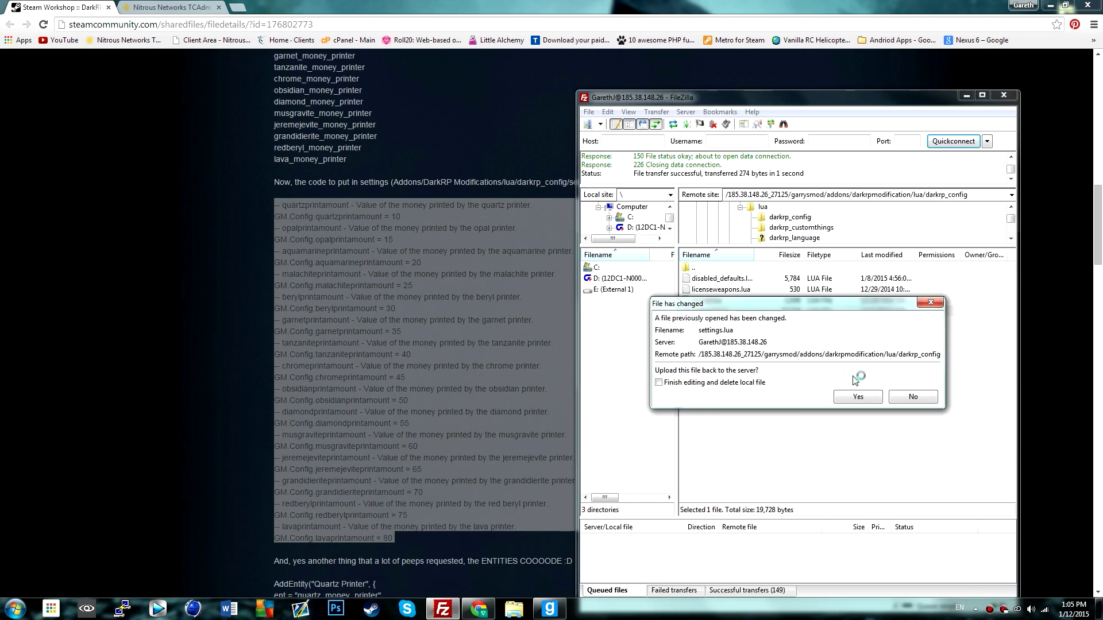
click(850, 397)
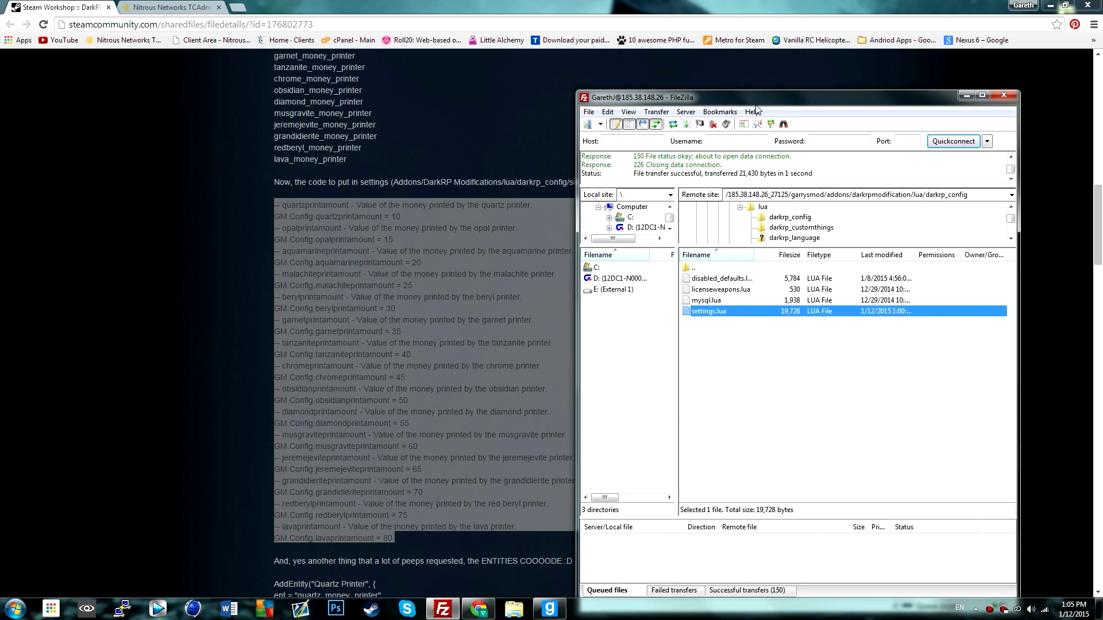
Open entities.lua from the server's darkrpmodification/lua/darkrp_customthings directory for editing, reopening the local copy.
drag(711, 103, 465, 85)
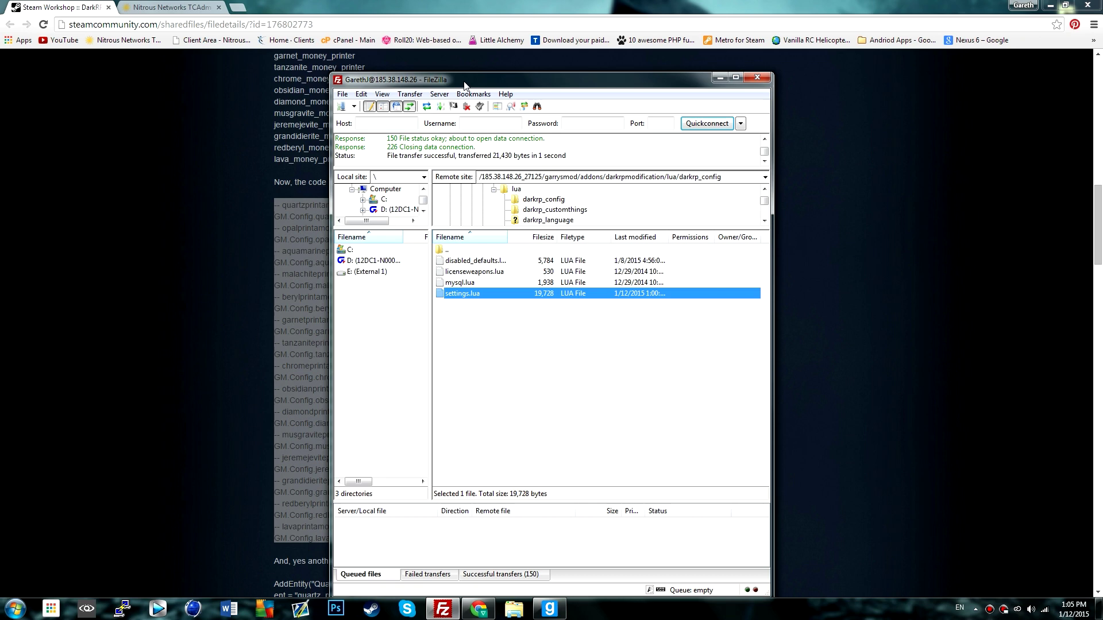
key(BackSpace)
double_click(471, 273)
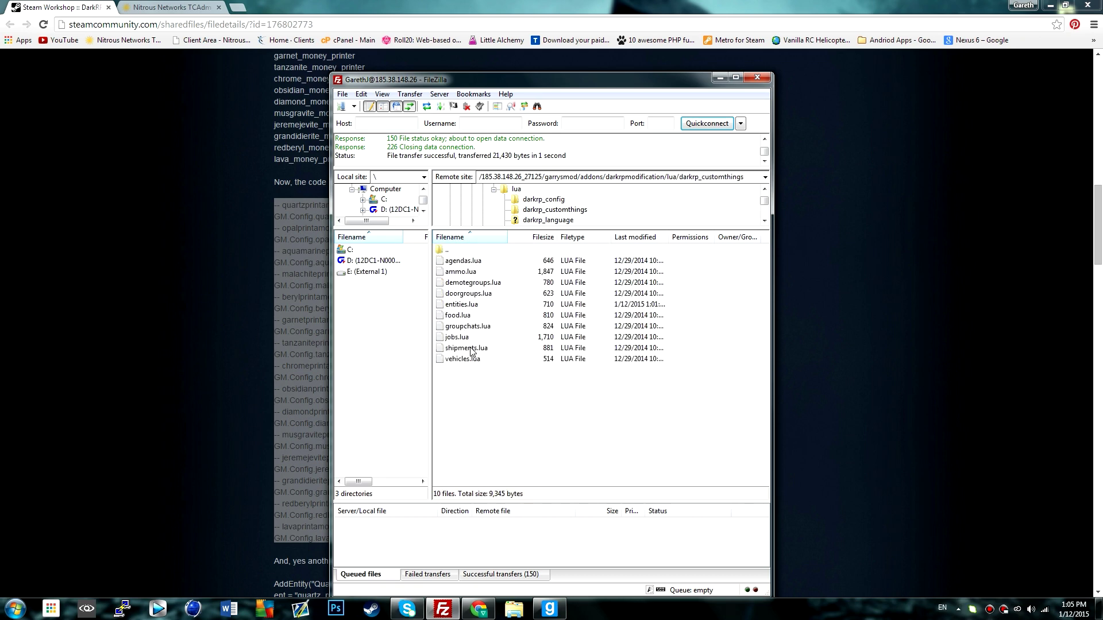
click(474, 306)
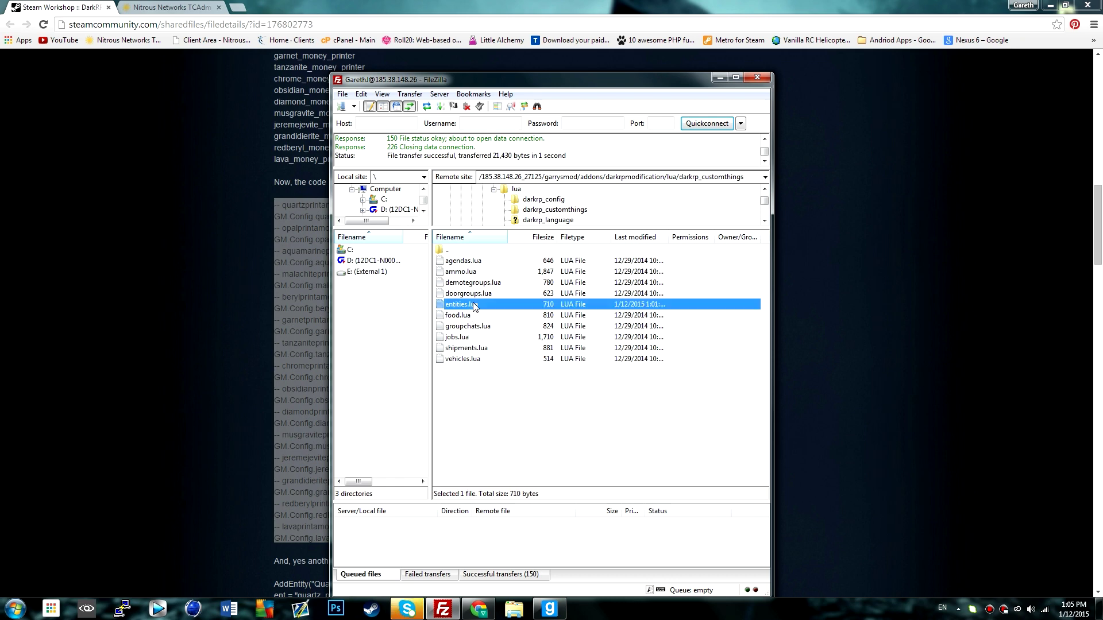
right_click(474, 306)
click(494, 338)
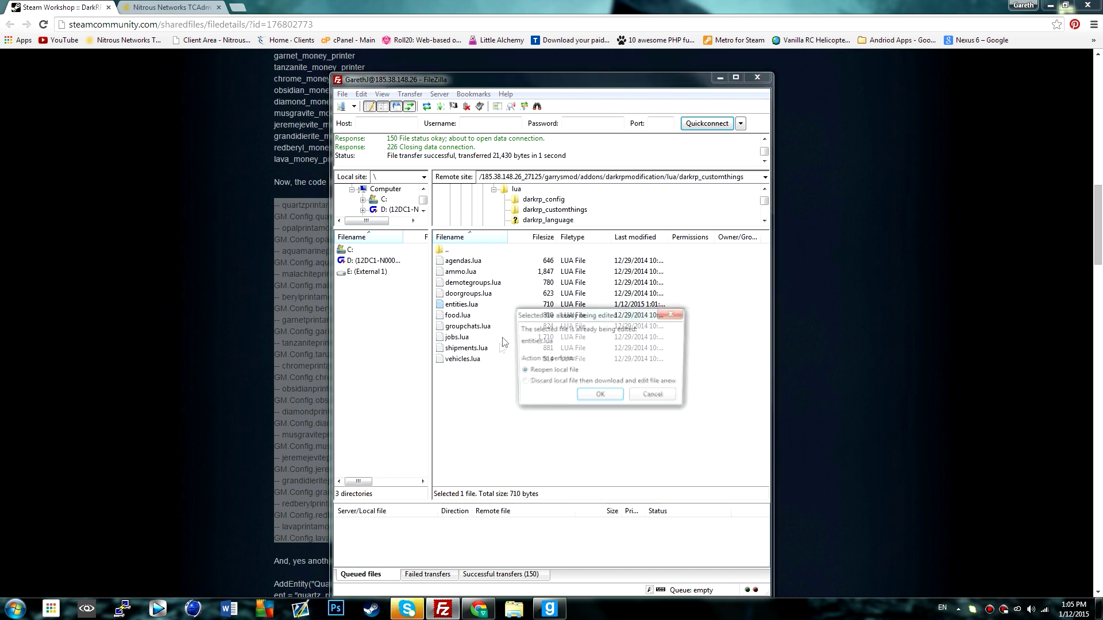
click(595, 398)
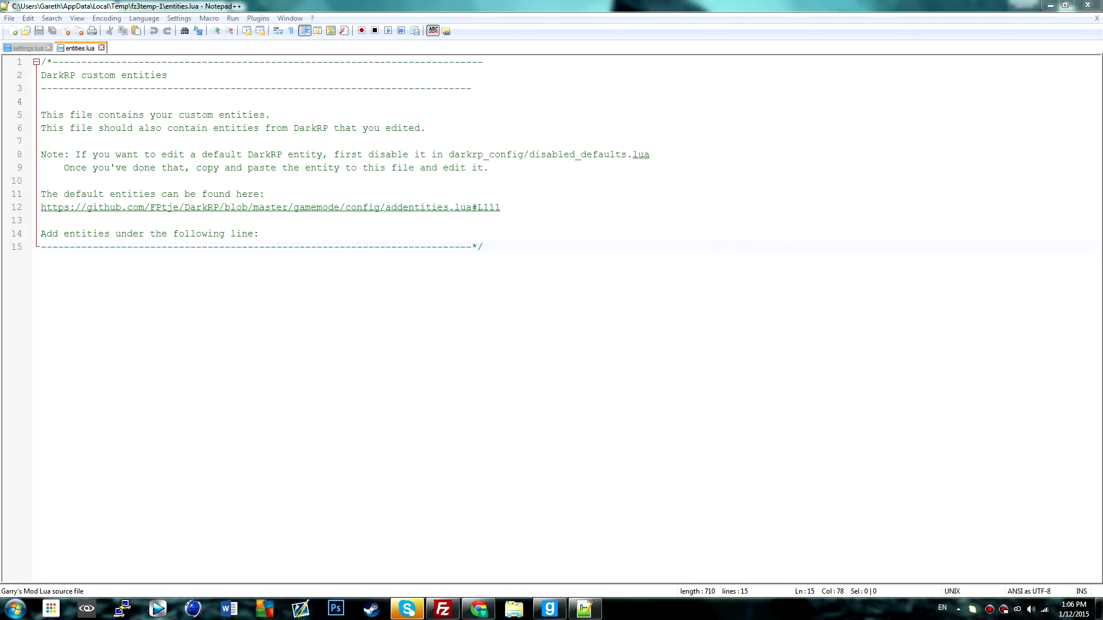
Switch to Skype and quit it.
click(407, 608)
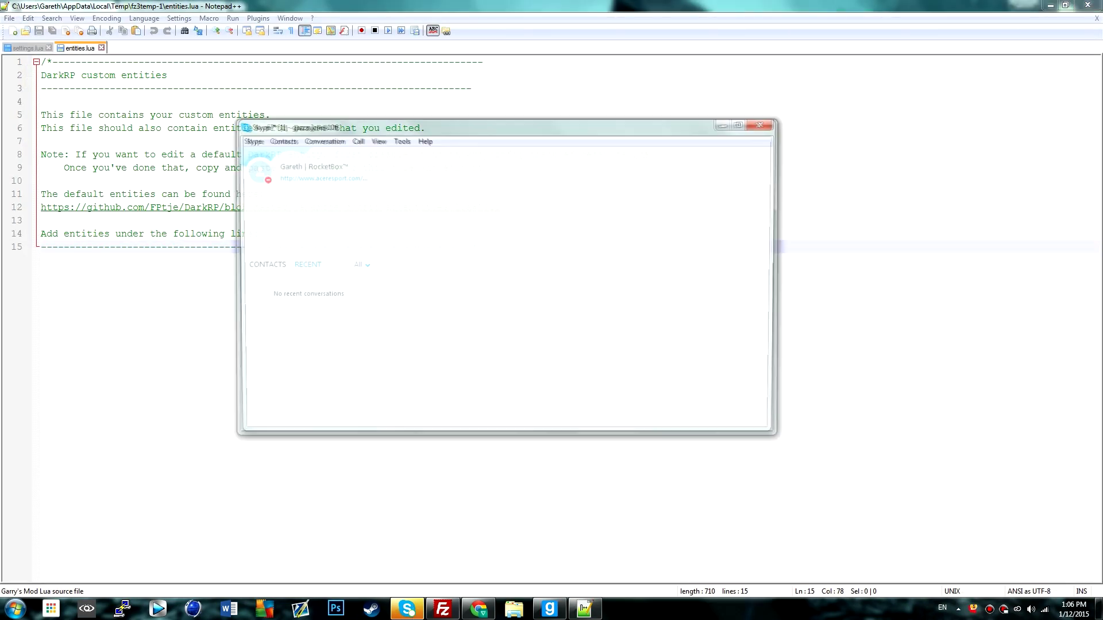
right_click(407, 609)
click(402, 530)
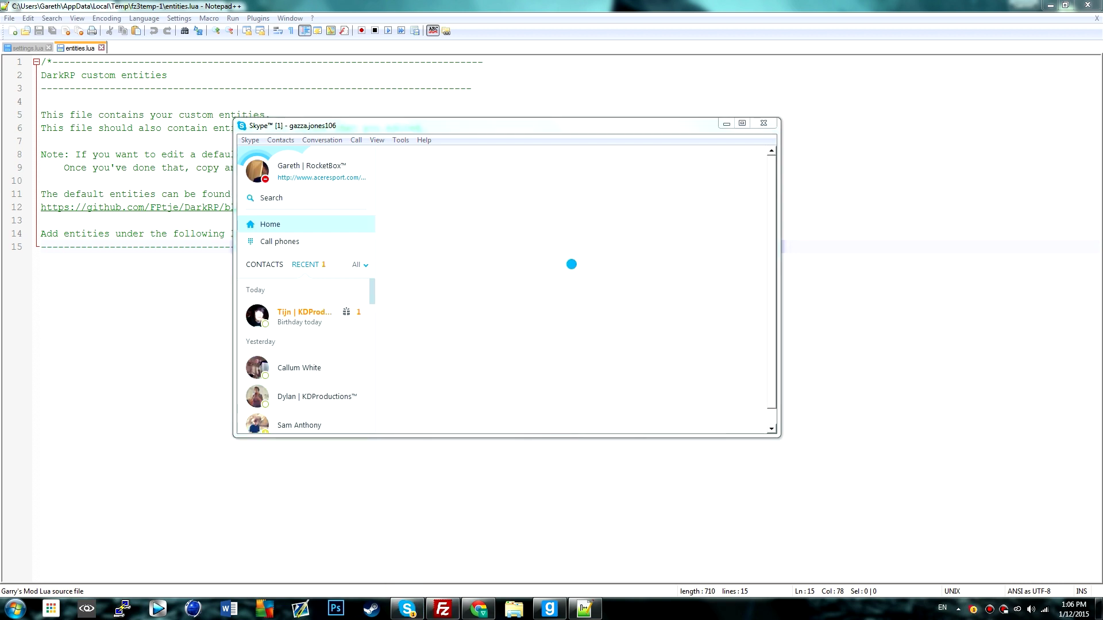
mouse_move(416, 607)
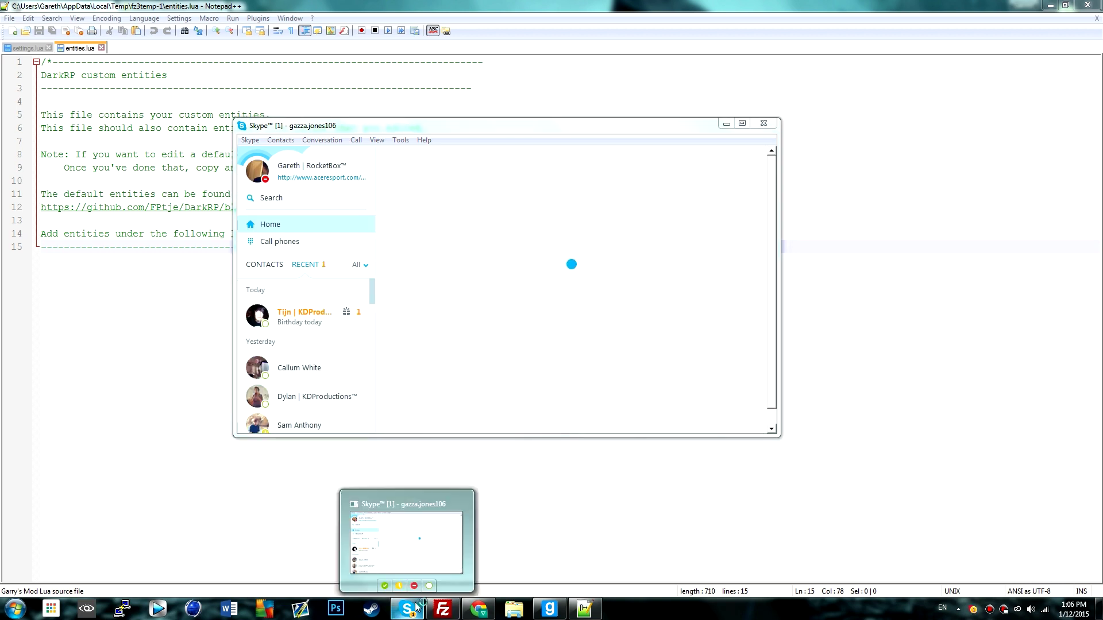
right_click(407, 608)
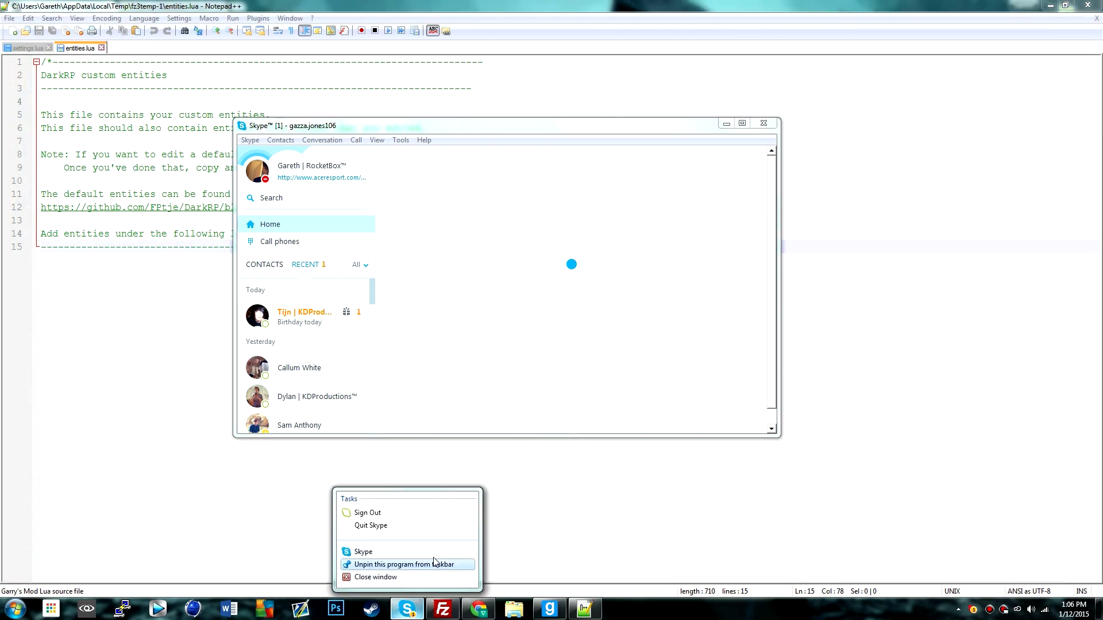
click(396, 530)
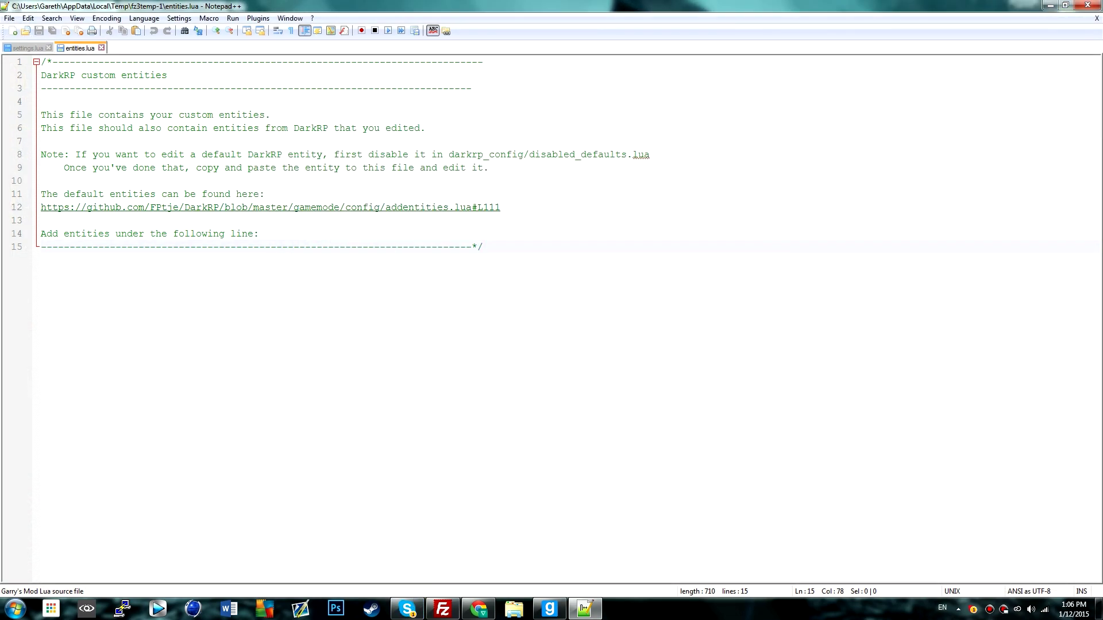
Copy the AddEntity code for all printers, from Quartz Printer through Lava Printer, from the Steam Workshop page in Chrome.
click(478, 609)
scroll(409, 414, down, 5)
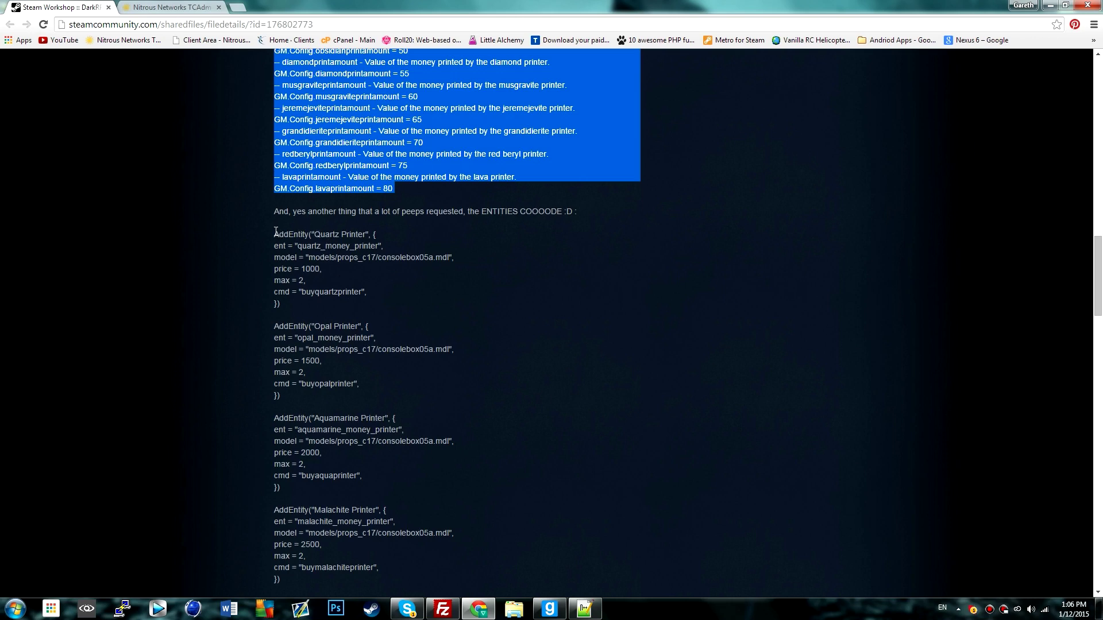
drag(277, 227, 372, 392)
scroll(345, 310, down, 3)
scroll(366, 355, down, 18)
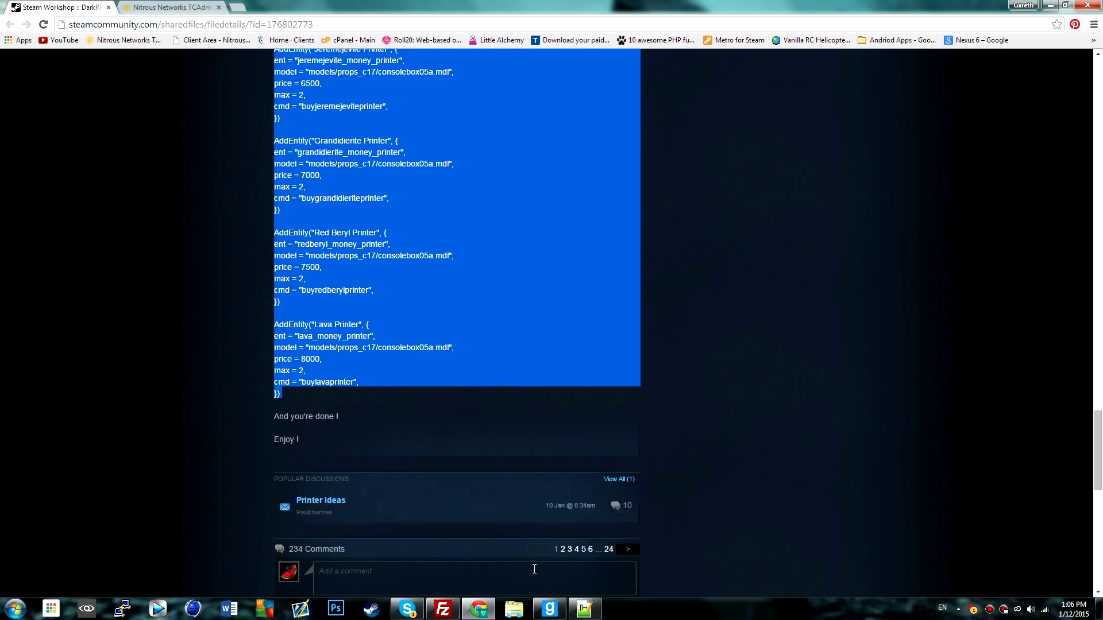
Paste the copied AddEntity code below the closing comment line in entities.lua and upload the saved file to the server.
click(584, 608)
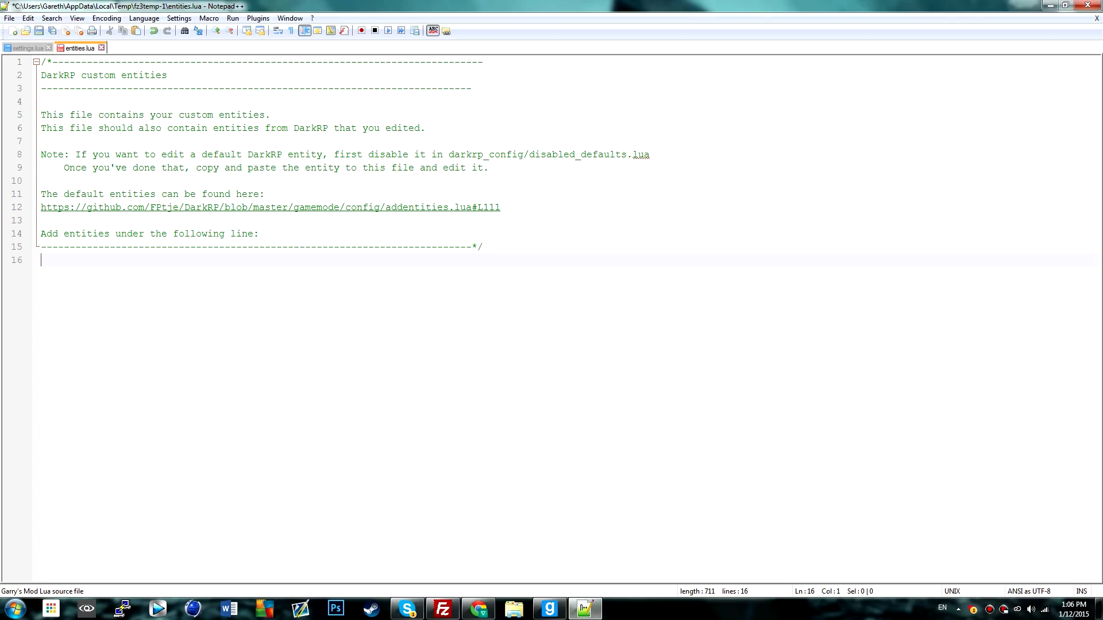
key(ctrl+v)
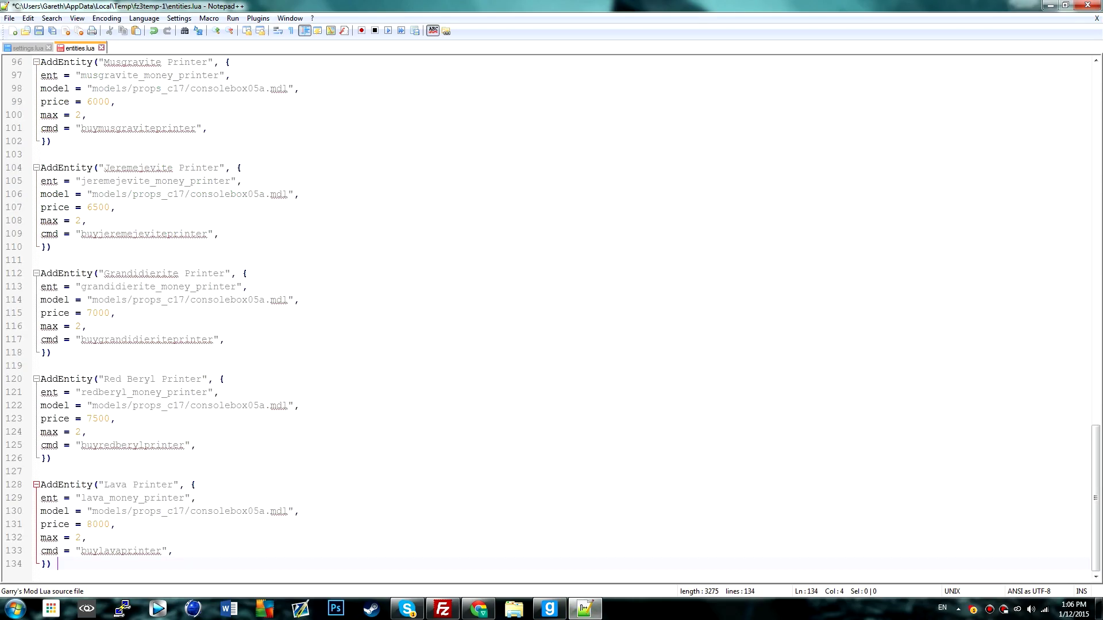
key(ctrl+s)
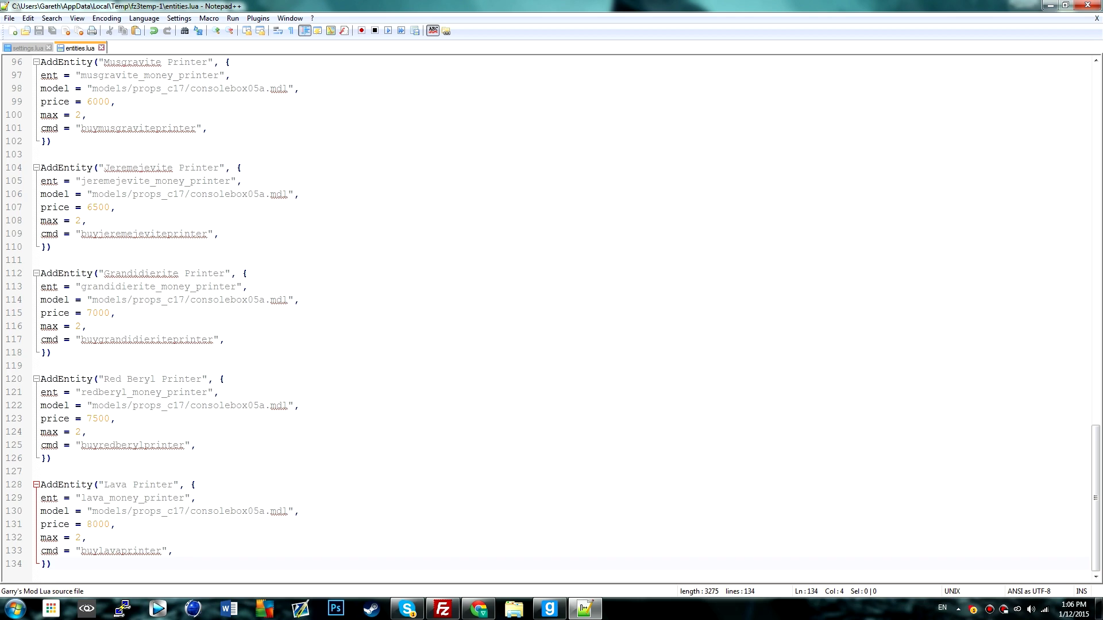
click(1096, 6)
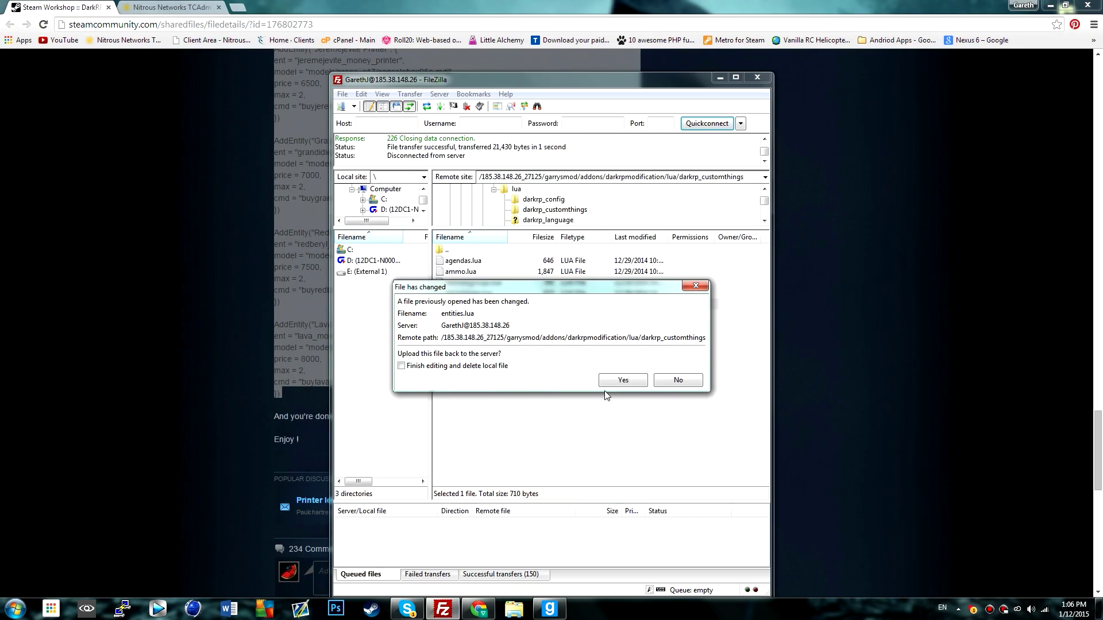
click(609, 380)
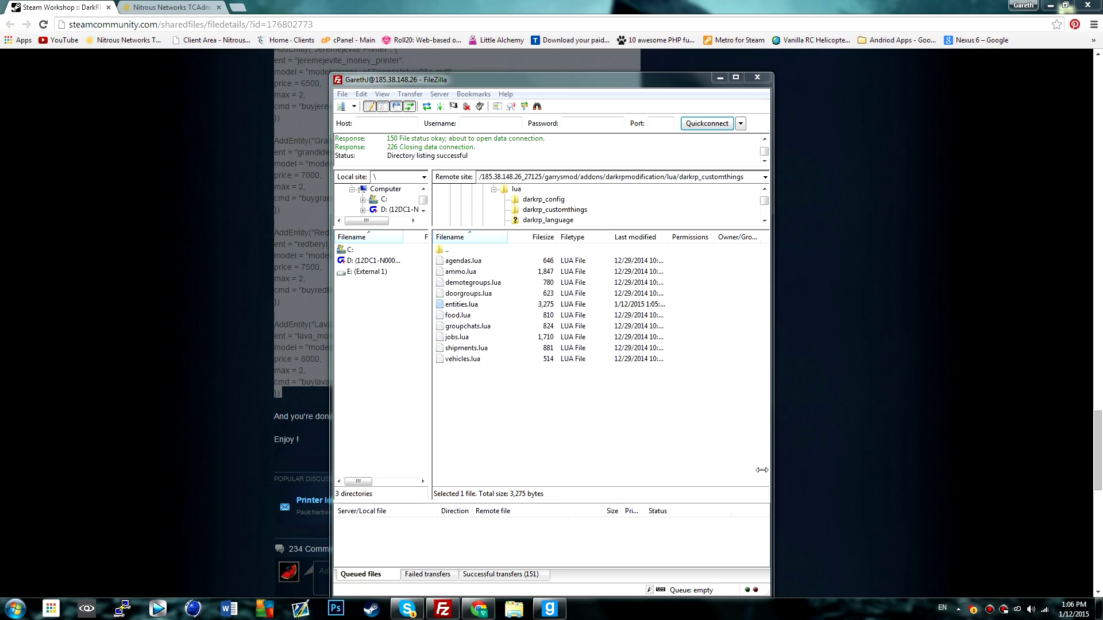
Switch to Garry's Mod and examine the printers offered under Entities in the server's in-game menu.
click(550, 608)
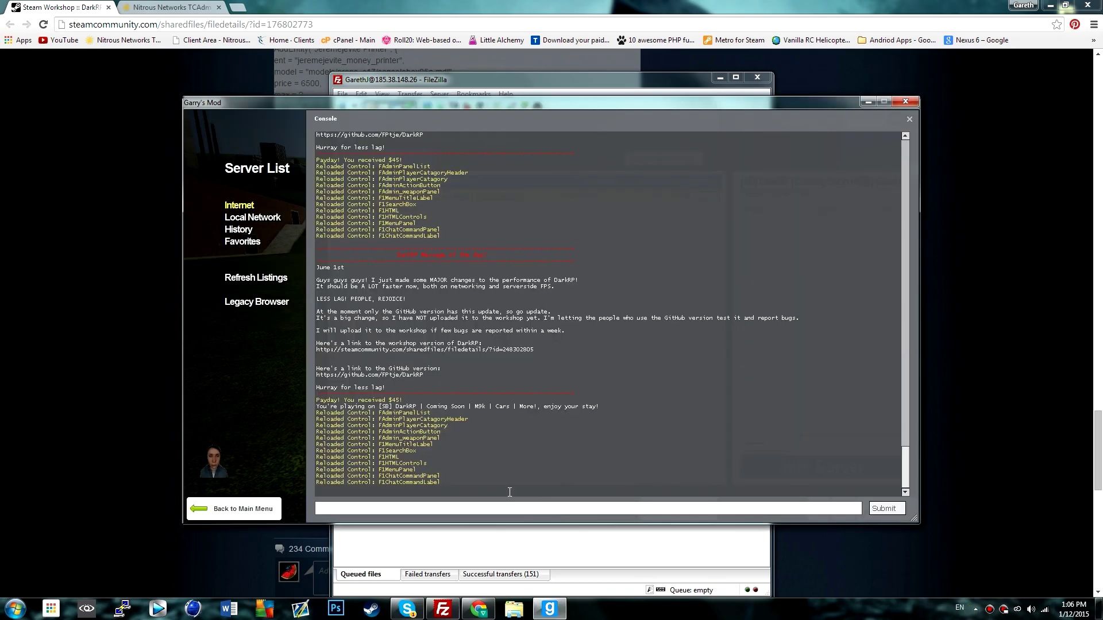
key(Escape)
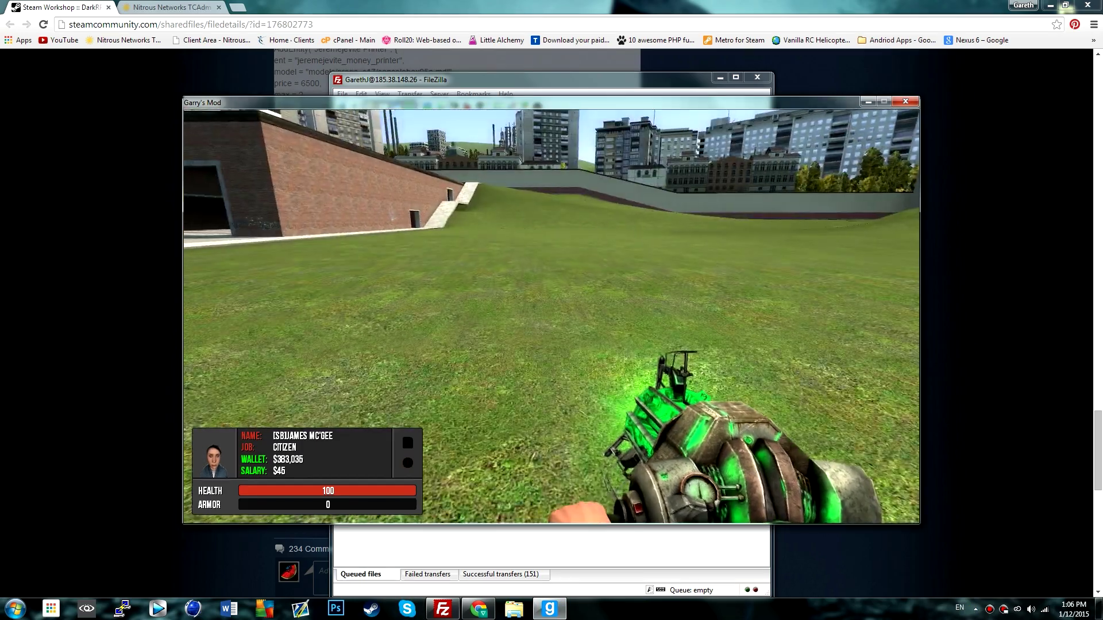
key(F4)
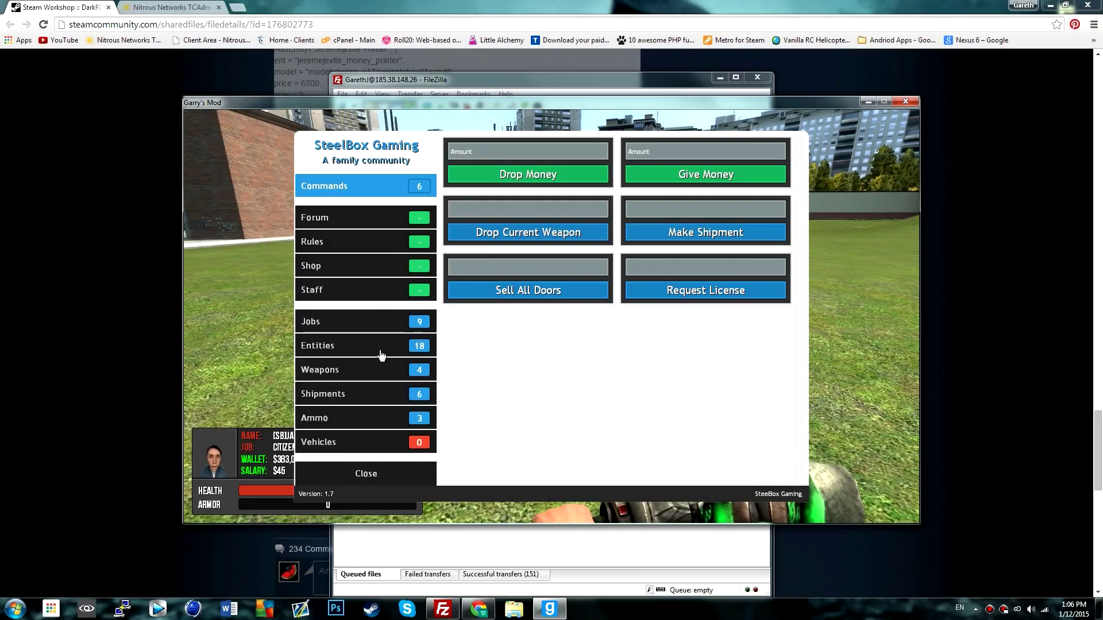
click(320, 346)
scroll(692, 211, down, 3)
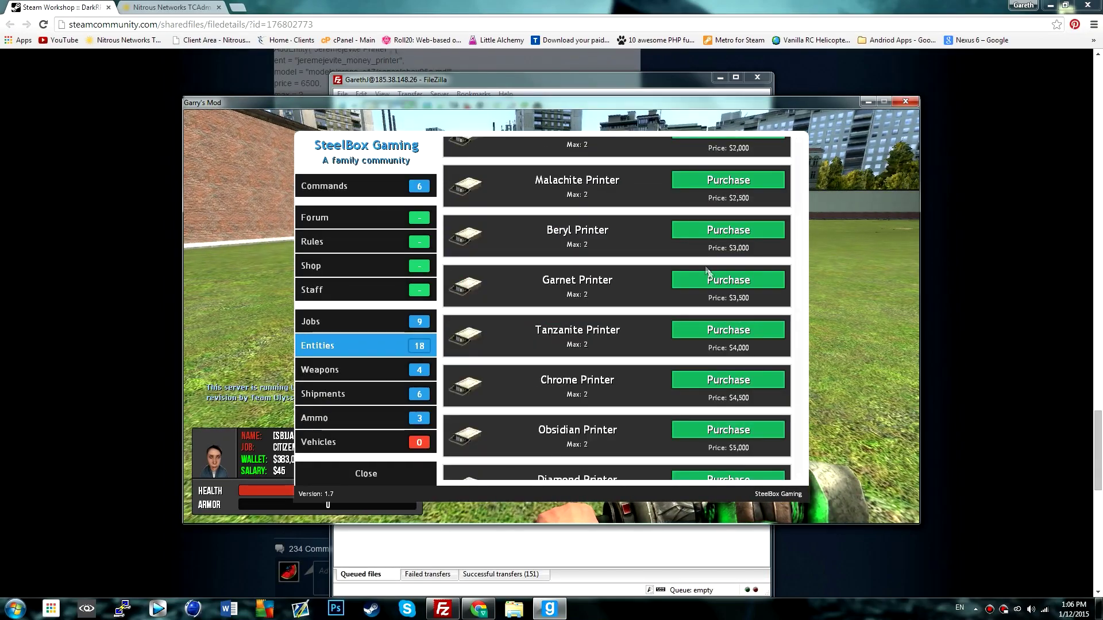
scroll(683, 261, up, 3)
scroll(683, 258, up, 1)
Purchase a Quartz Printer and collect the money it prints.
click(692, 204)
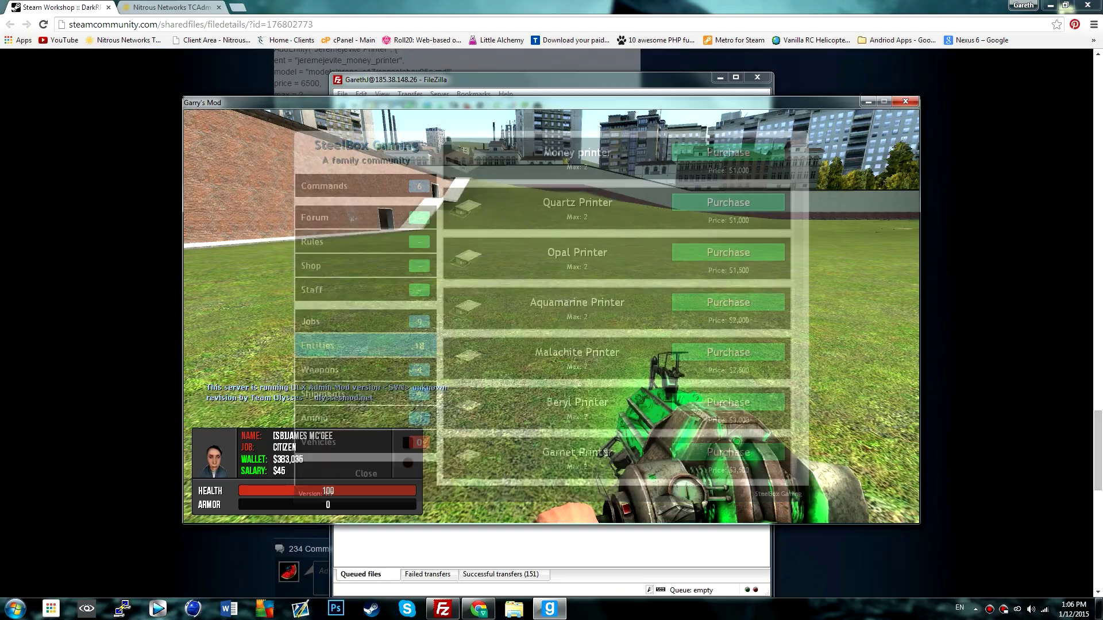
drag(551, 316, 552, 316)
key(e)
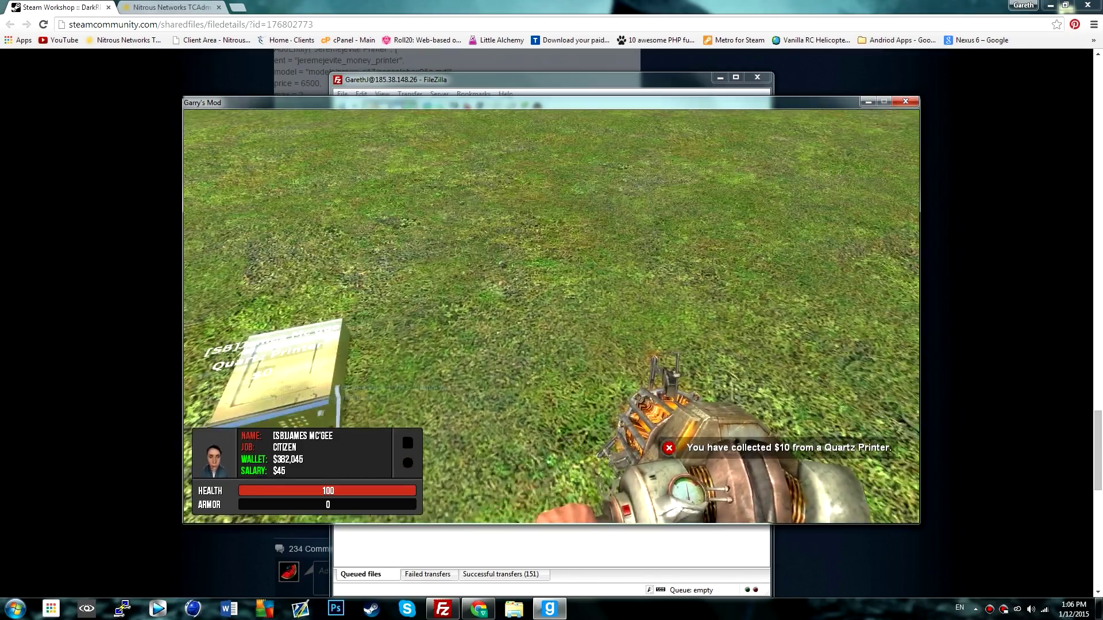
Purchase an Opal Printer from the in-game menu and collect the money it prints.
key(F4)
click(702, 262)
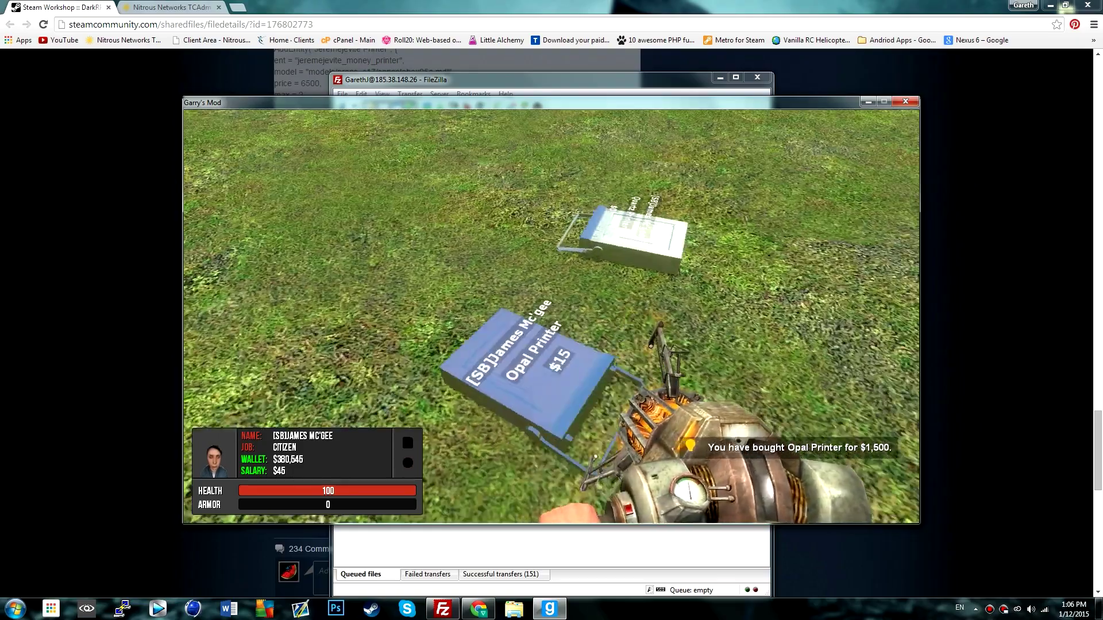
key(e)
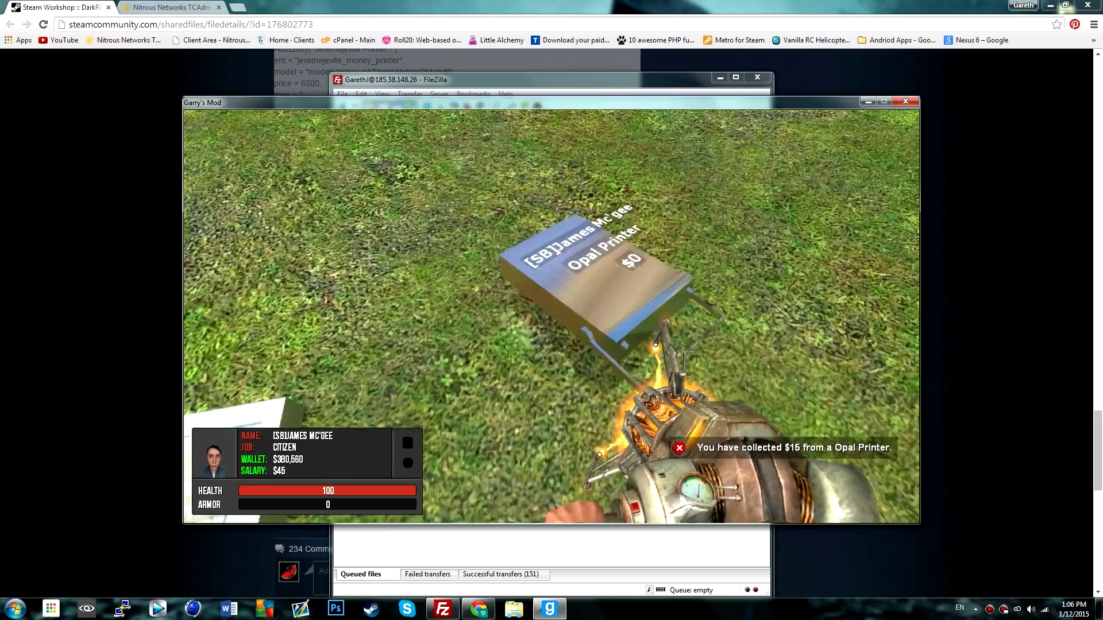
Switch to FileZilla and reopen the local copy of settings.lua from the darkrp_config folder for editing.
key(grave)
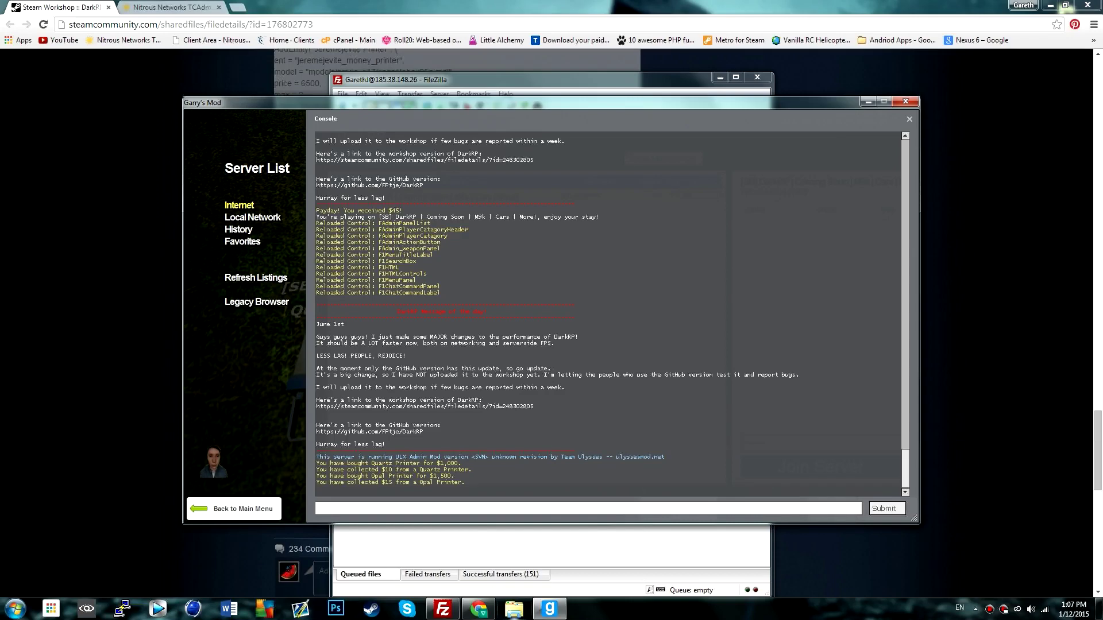
click(441, 610)
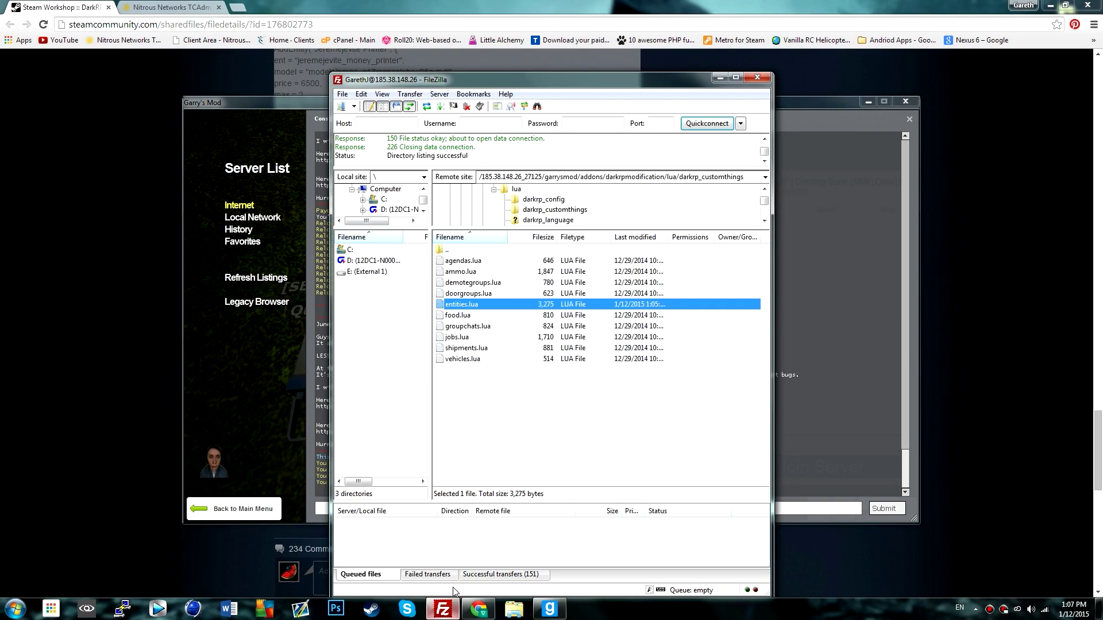
double_click(439, 250)
double_click(460, 260)
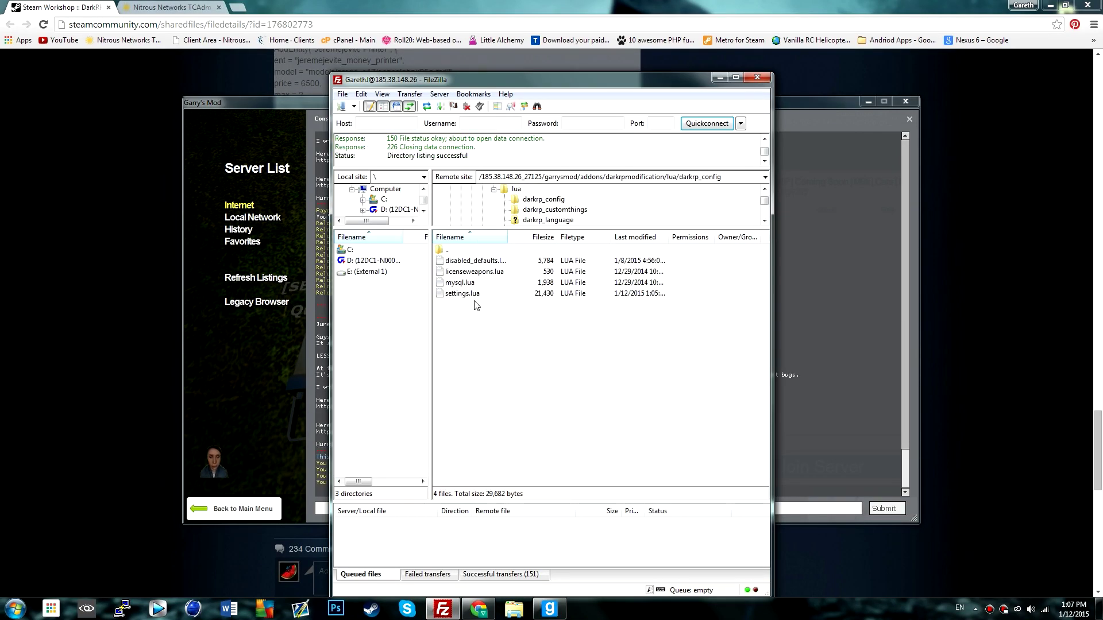
right_click(465, 296)
click(501, 328)
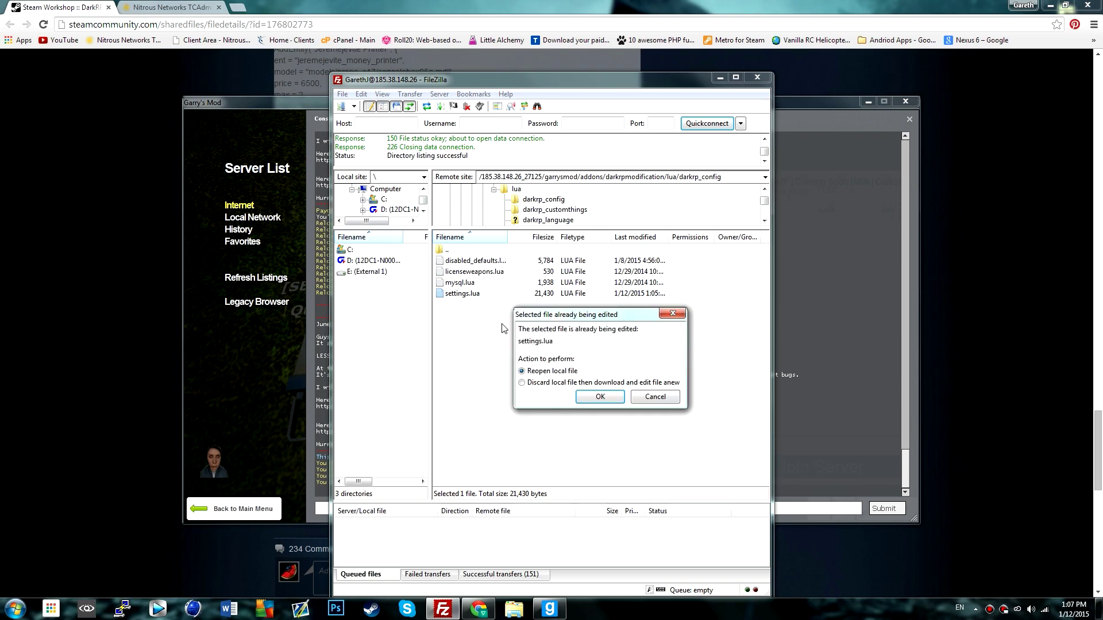
click(595, 396)
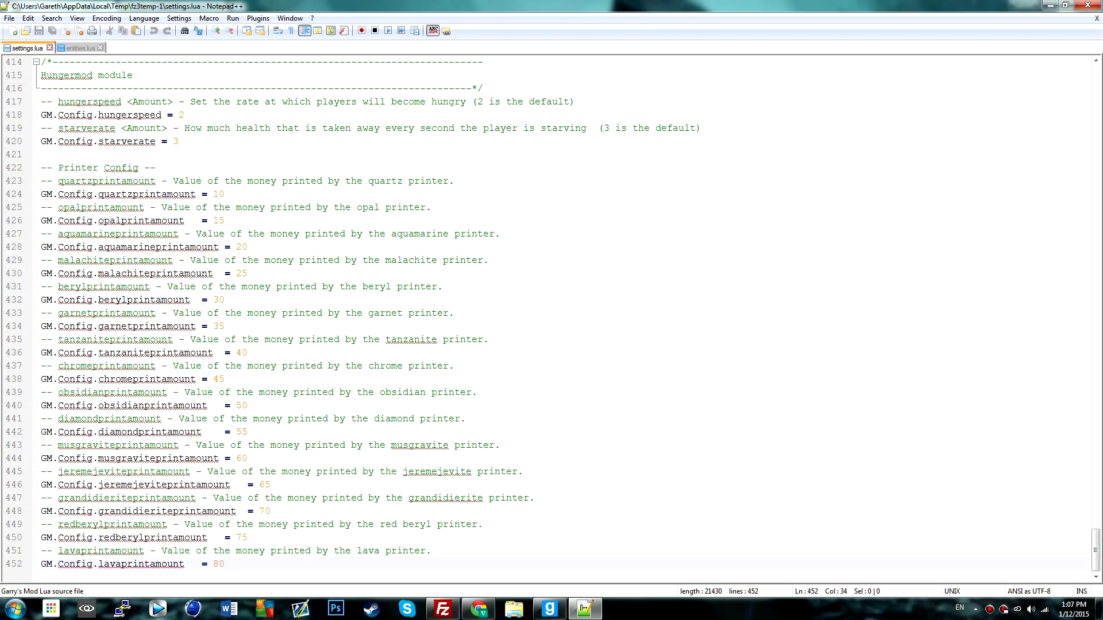
Set GM.Config.opalprintamount to 1000 in settings.lua, save the file and upload it back to the server.
double_click(218, 220)
text(1)
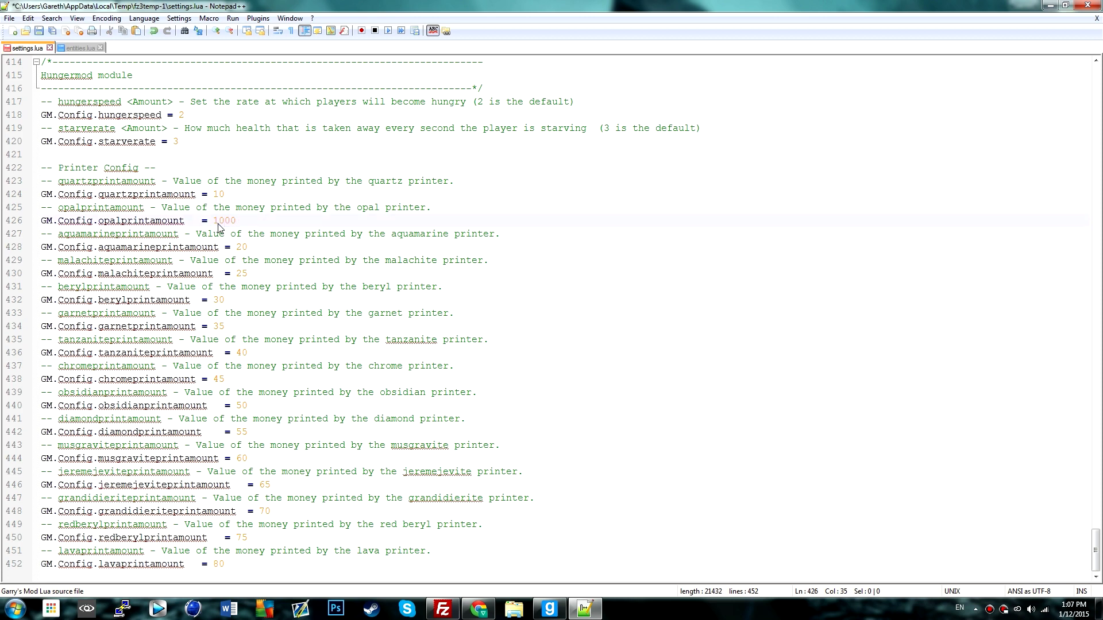
key(ctrl+s)
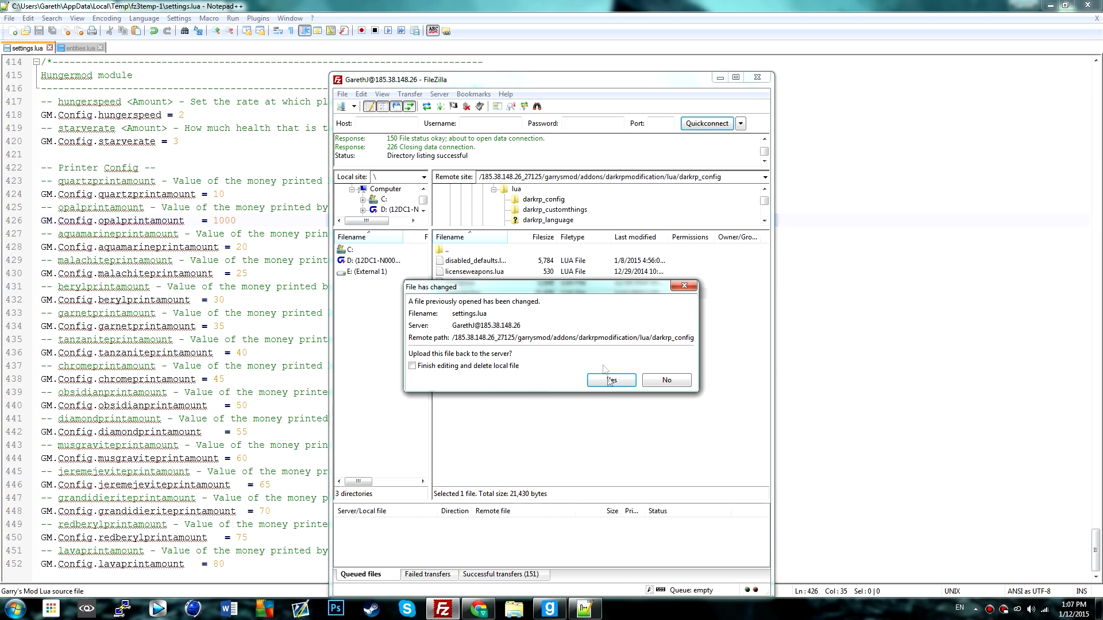
key(Return)
Switch back to Garry's Mod, return to the game and collect the money printed by the Opal and Quartz Printers.
click(549, 609)
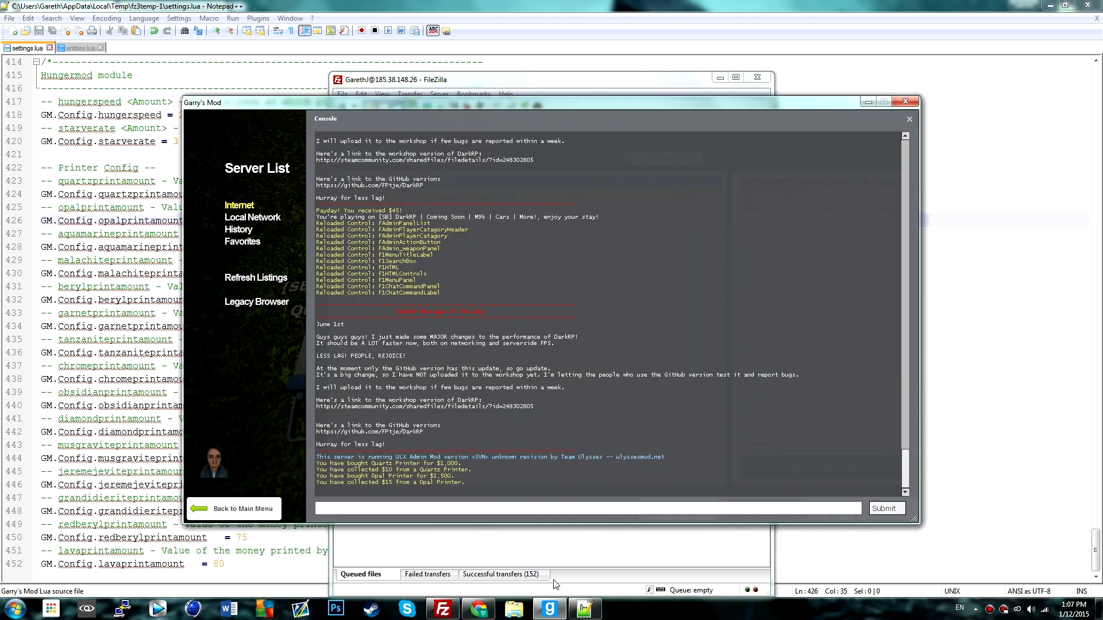
key(Escape)
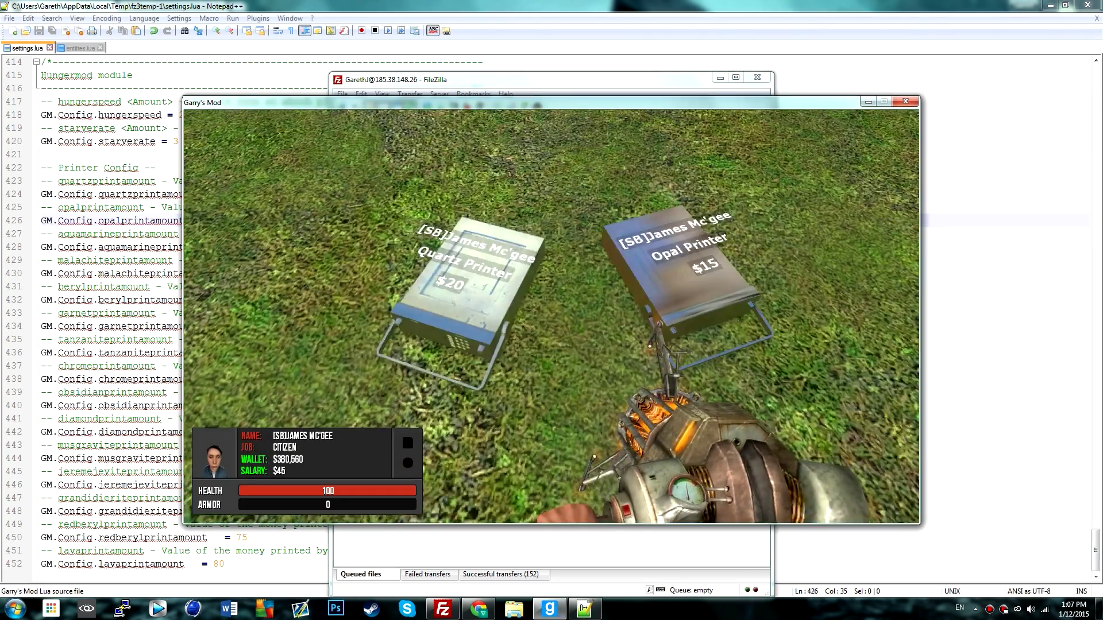
key(s)
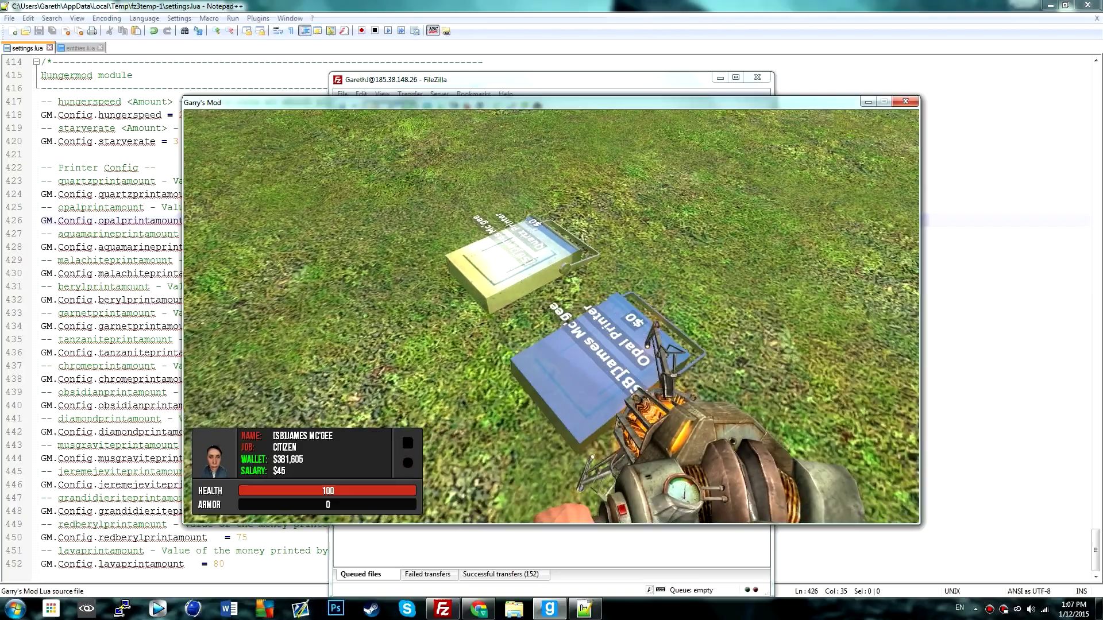
key(grave)
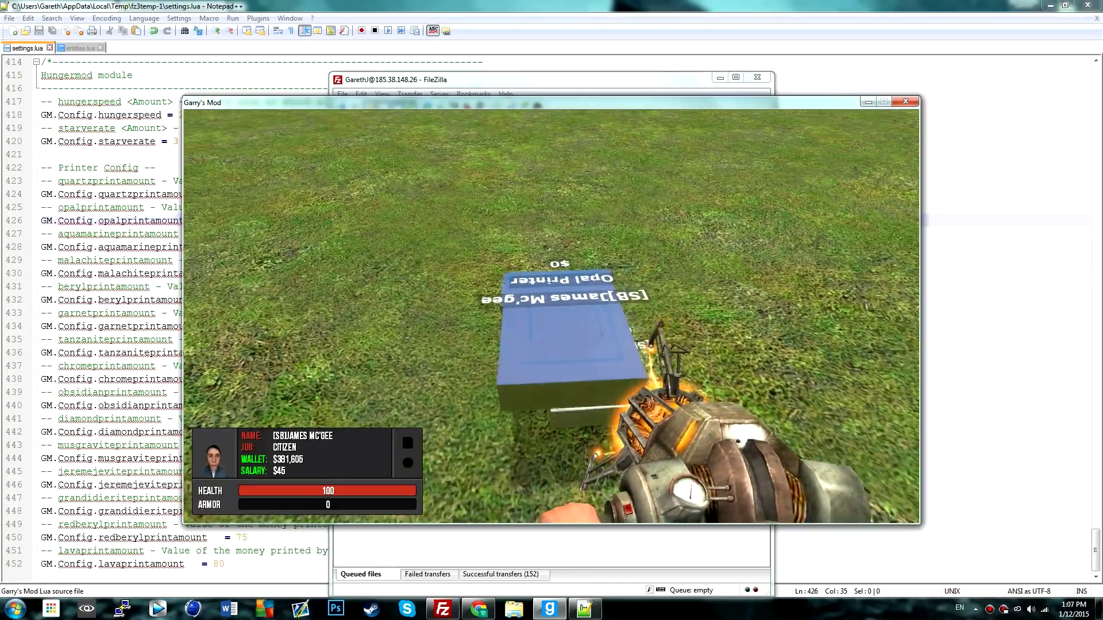
right_click(552, 316)
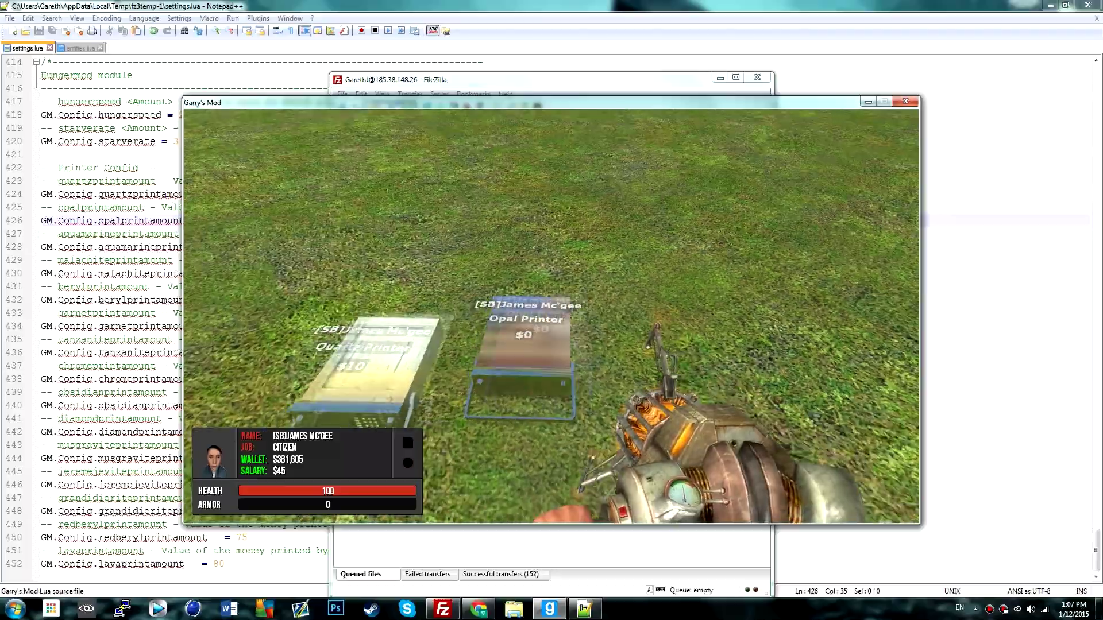
right_click(552, 316)
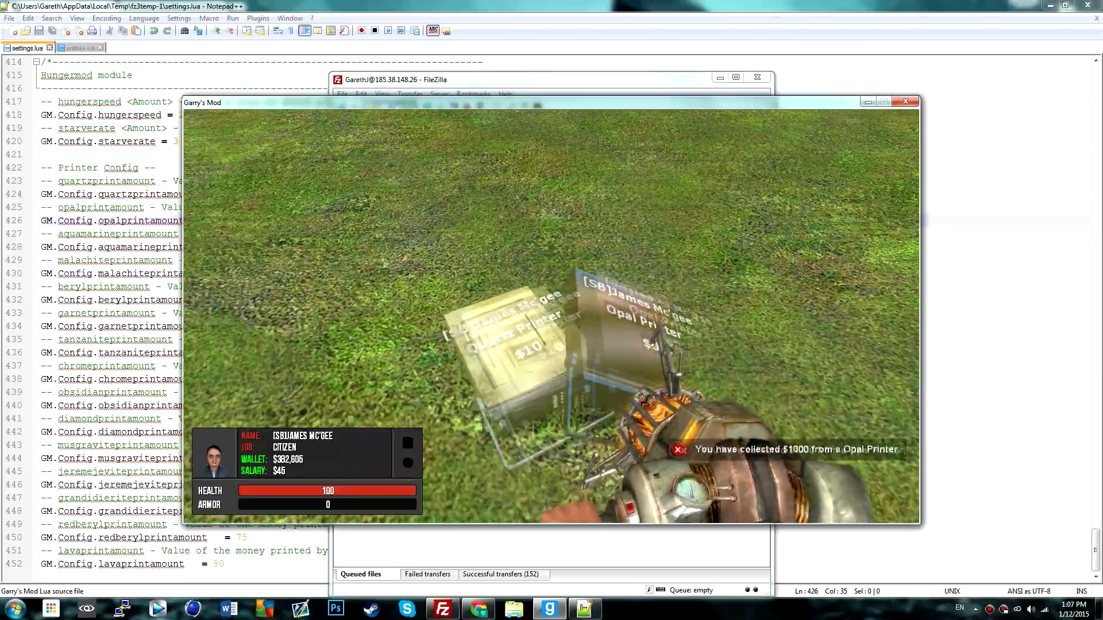
key(e)
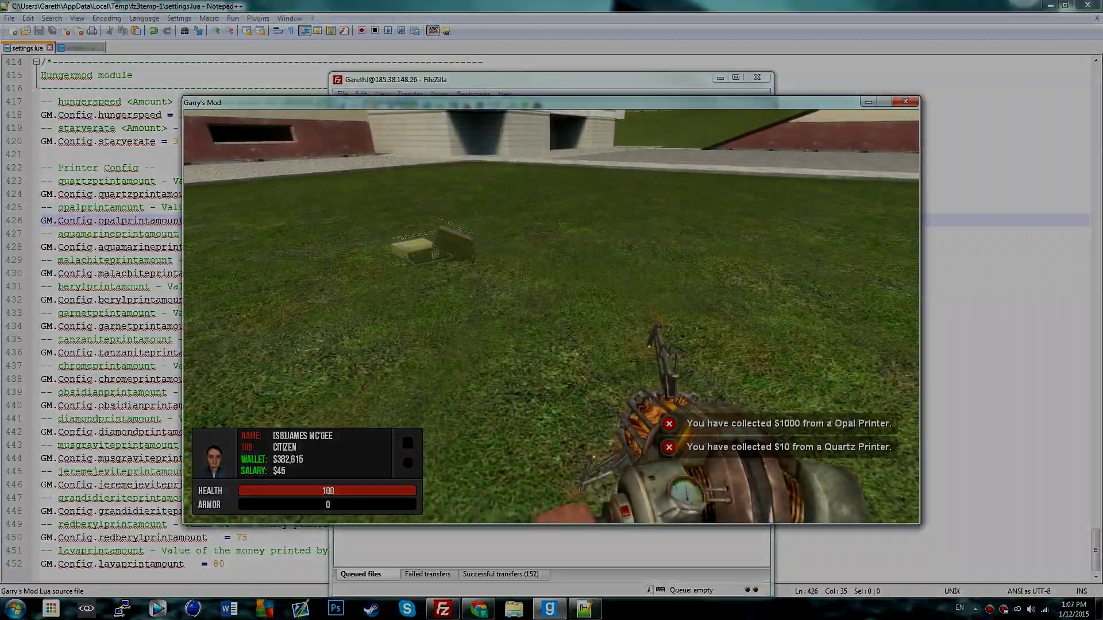